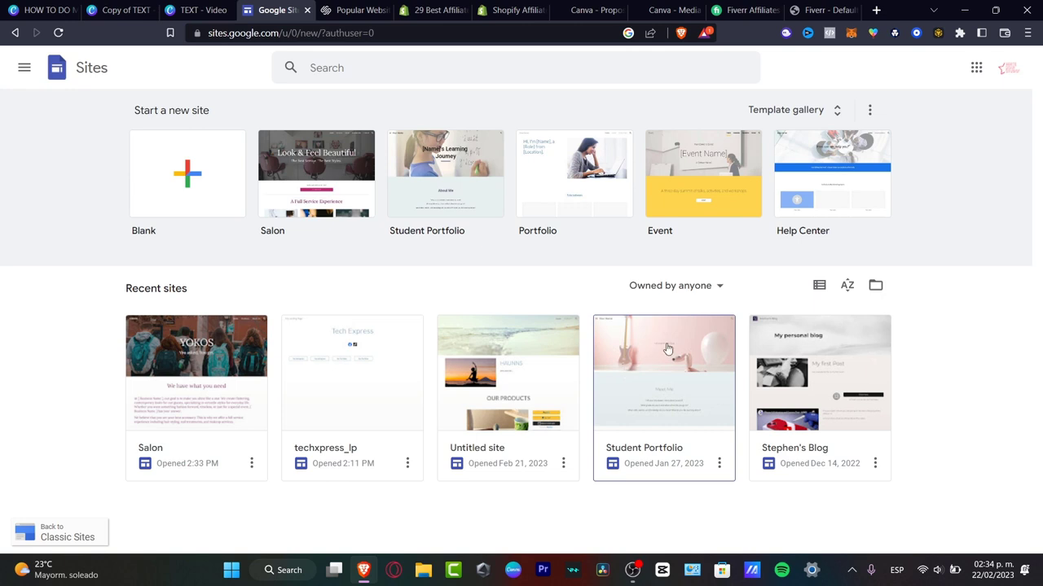
# Switch to the 29 Best Affiliate Marketing Programs article and scroll to its Shopify section
pyautogui.click(436, 6)
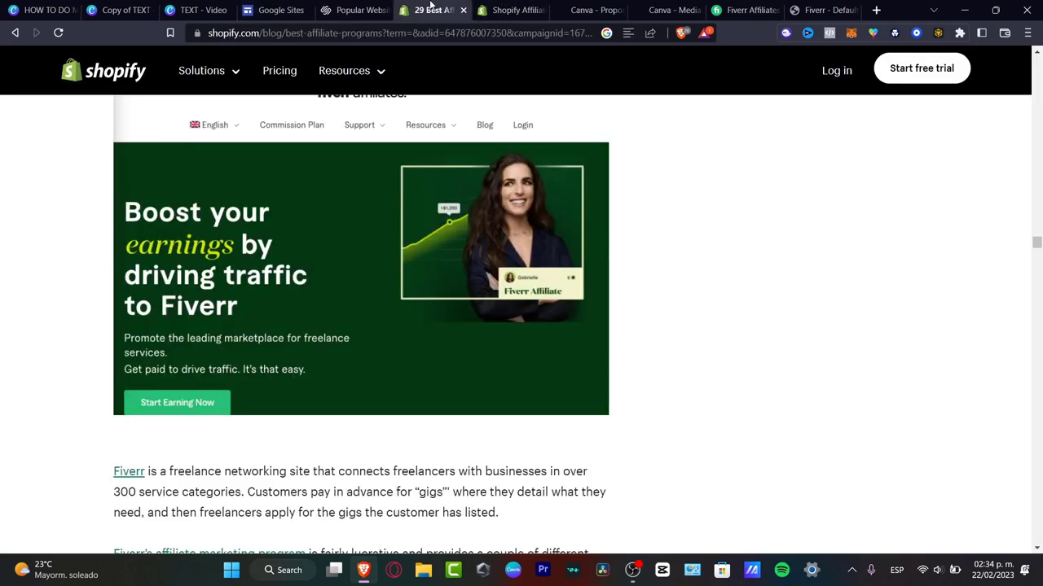
pyautogui.scroll(20, 674, 292)
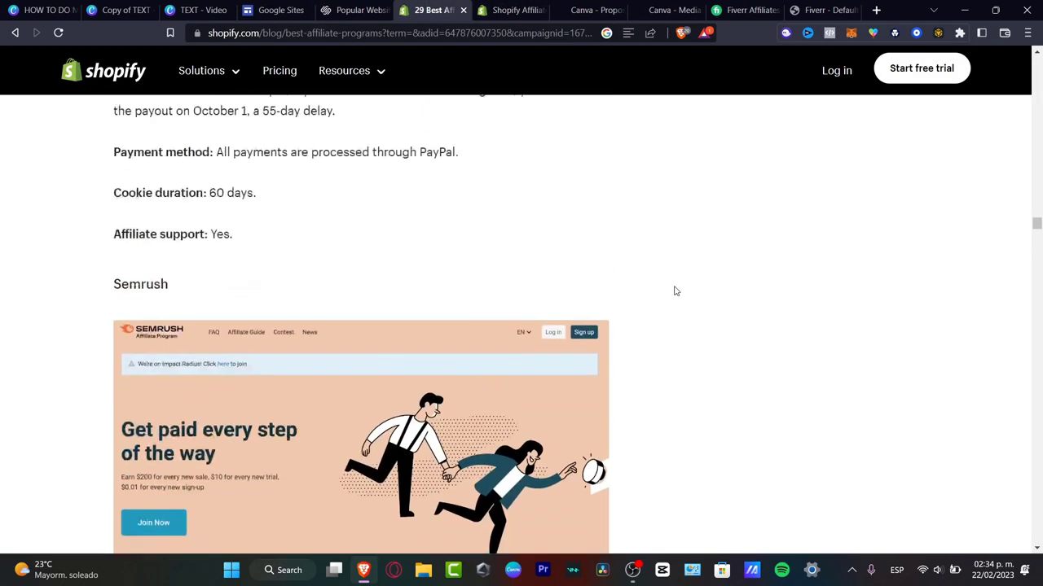
pyautogui.scroll(20, 682, 286)
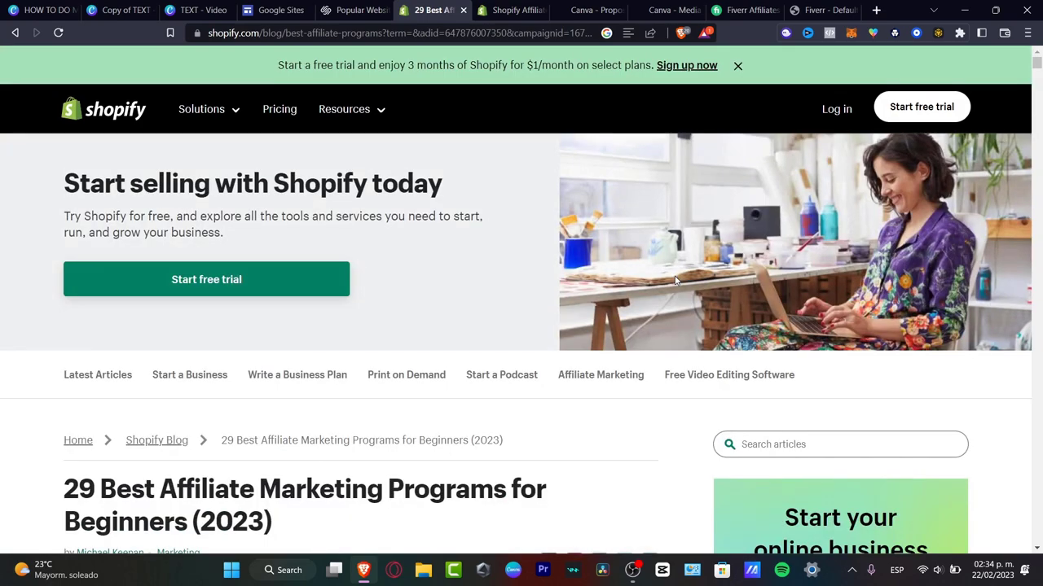
pyautogui.scroll(-5, 558, 327)
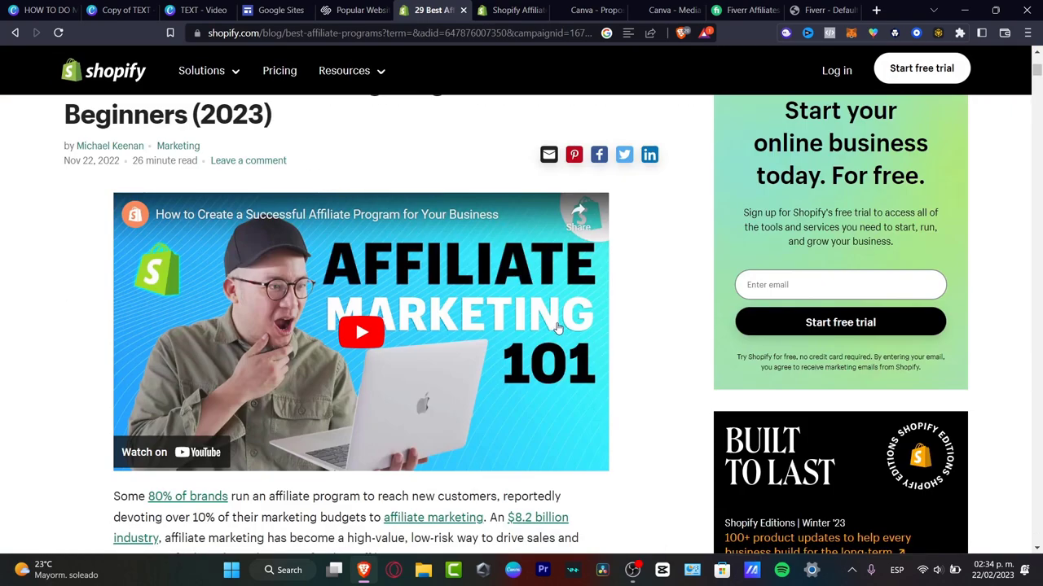
pyautogui.scroll(3, 654, 316)
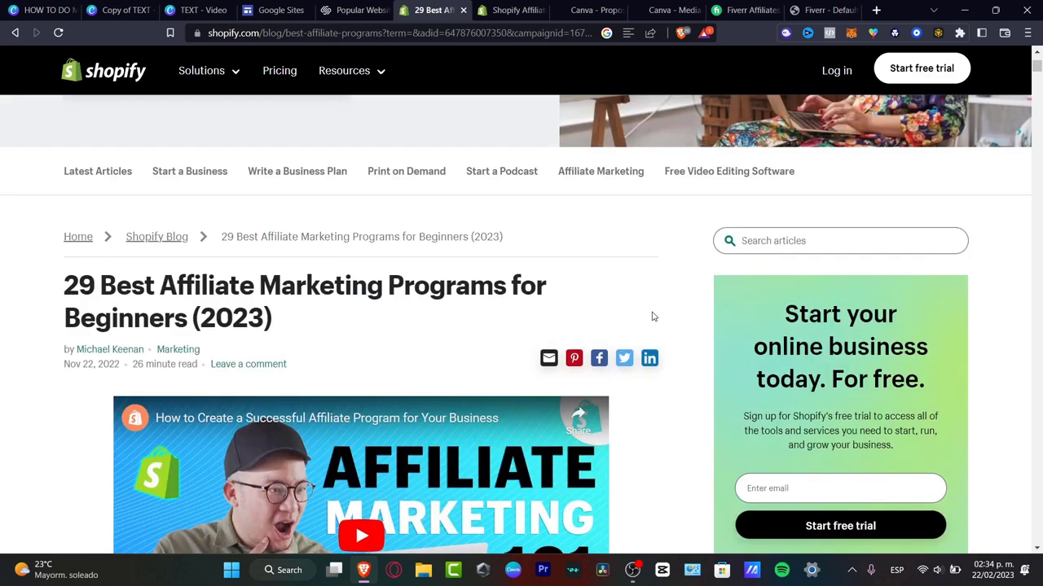
pyautogui.scroll(-10, 652, 316)
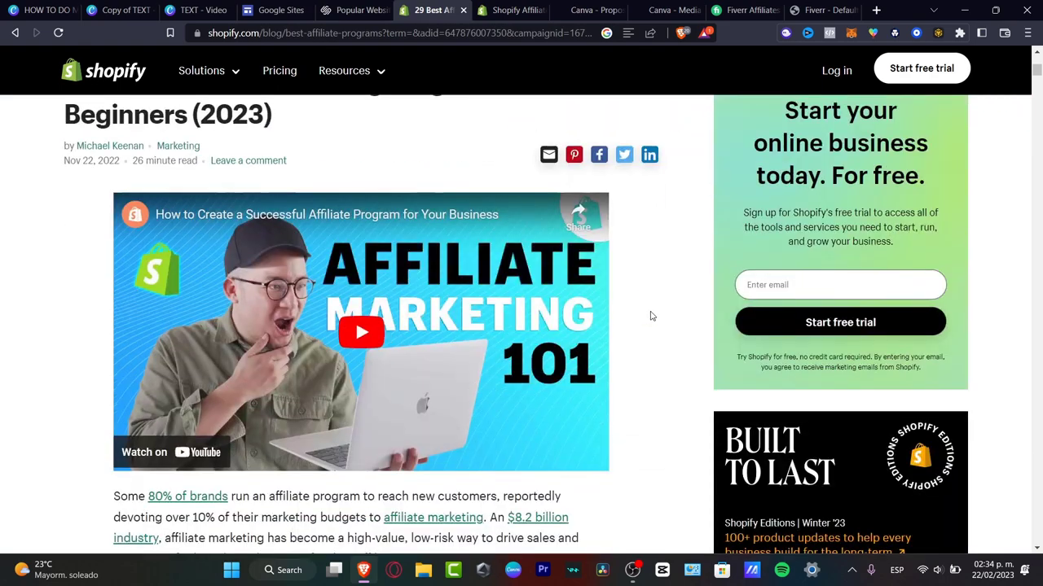
pyautogui.scroll(-5, 649, 311)
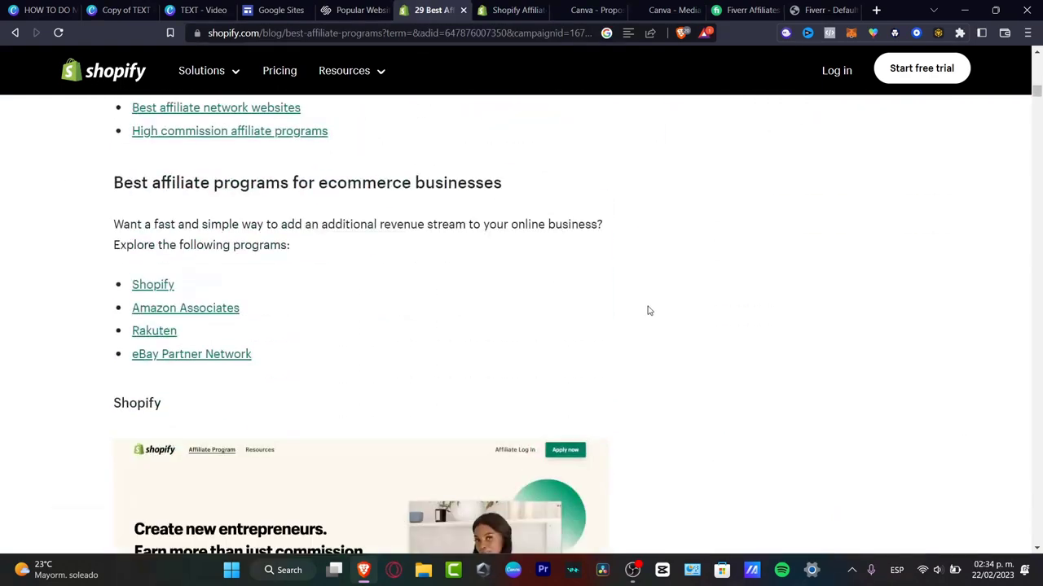
pyautogui.scroll(-1, 651, 313)
pyautogui.scroll(-6, 650, 313)
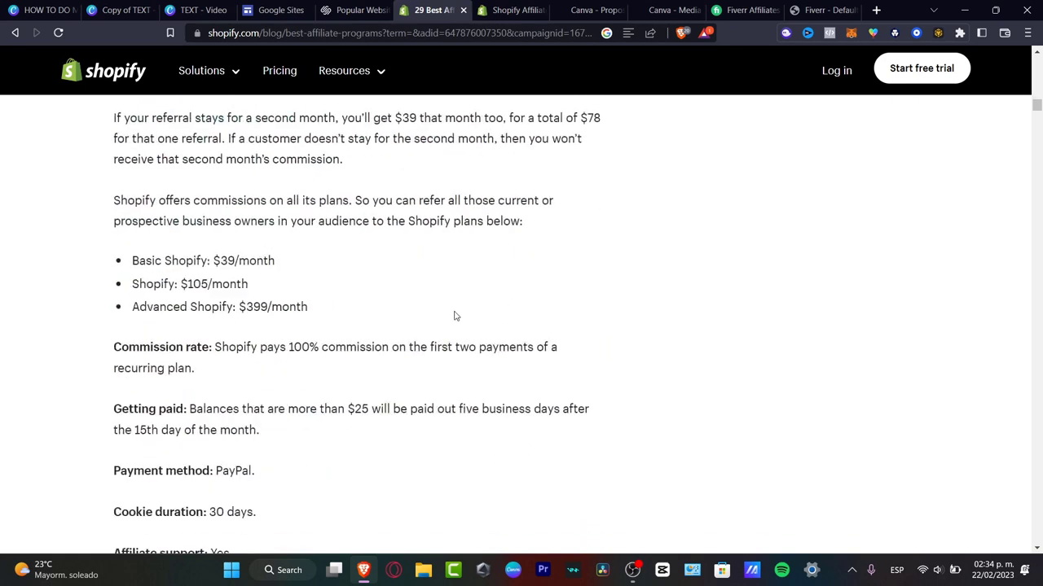
pyautogui.scroll(2, 454, 315)
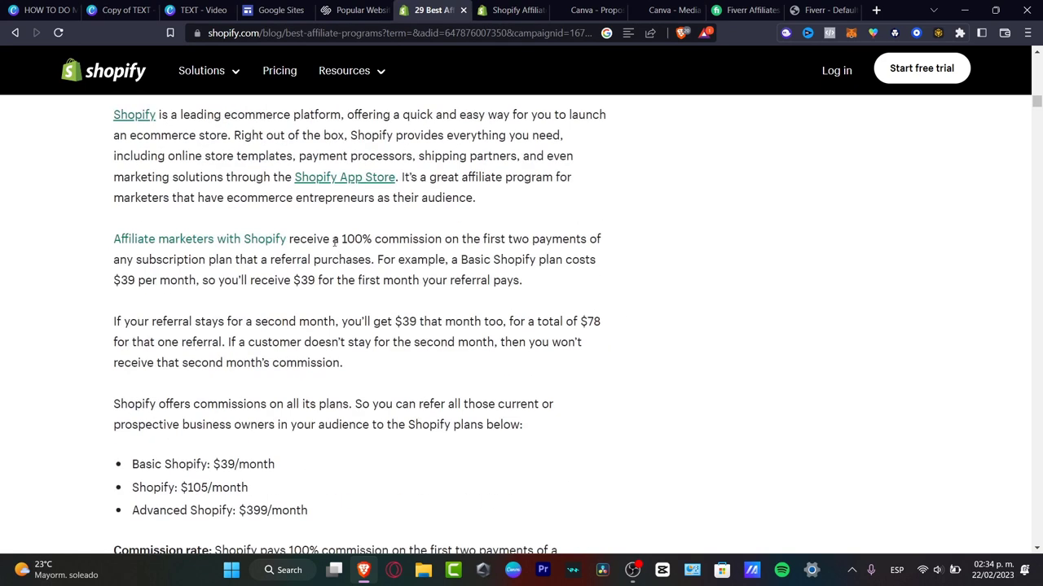
# Highlight Shopify's 100% commission terms, the $39, $105 and $399 plan prices, and payout terms
pyautogui.moveTo(333, 242); pyautogui.dragTo(375, 253)
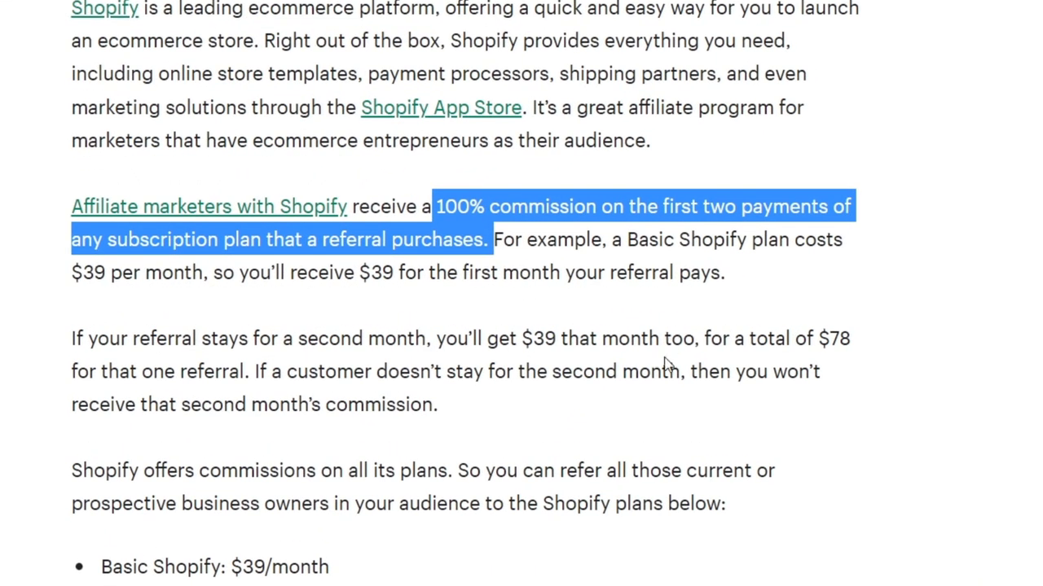
pyautogui.scroll(-3, 461, 368)
pyautogui.moveTo(212, 244); pyautogui.dragTo(350, 257)
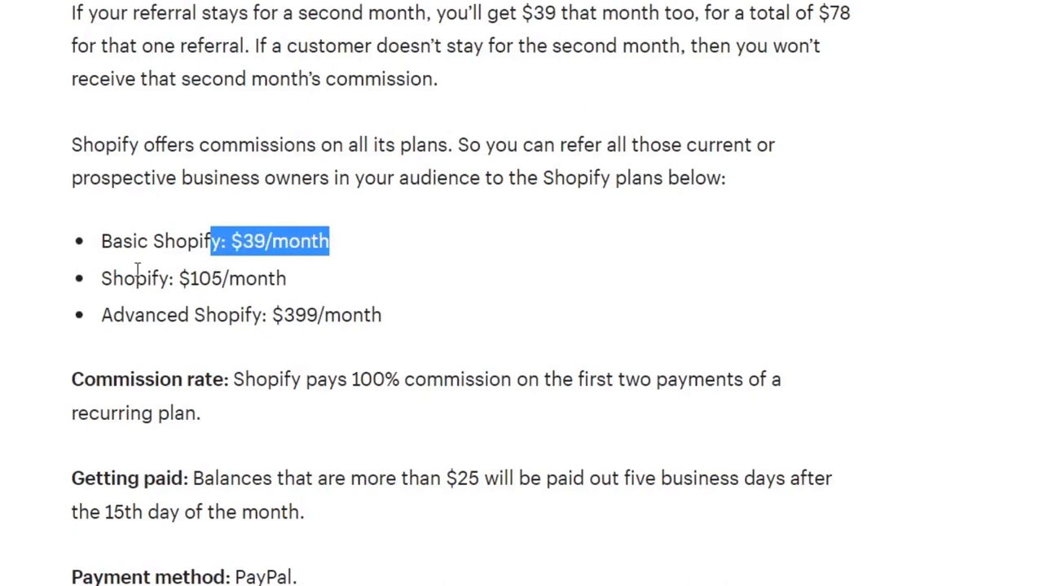
pyautogui.moveTo(147, 279); pyautogui.dragTo(293, 293)
pyautogui.moveTo(206, 315); pyautogui.dragTo(417, 319)
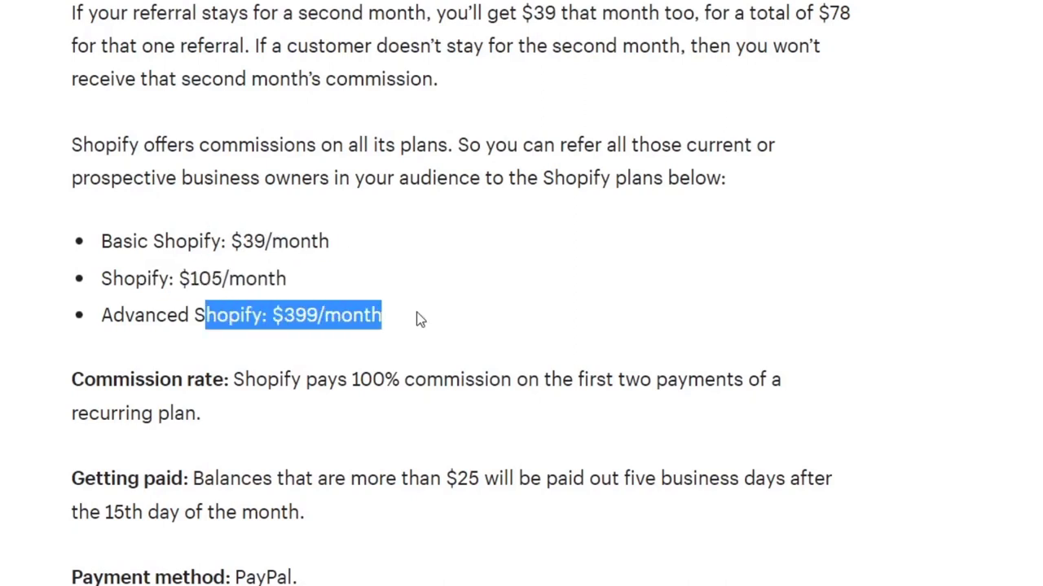
pyautogui.moveTo(267, 379); pyautogui.dragTo(377, 410)
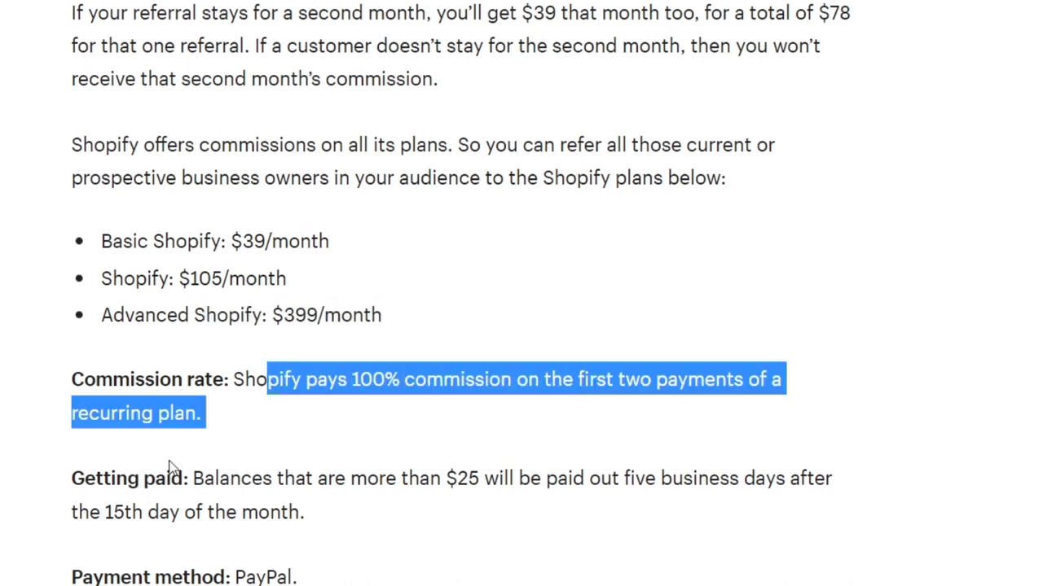
pyautogui.moveTo(156, 479); pyautogui.dragTo(461, 510)
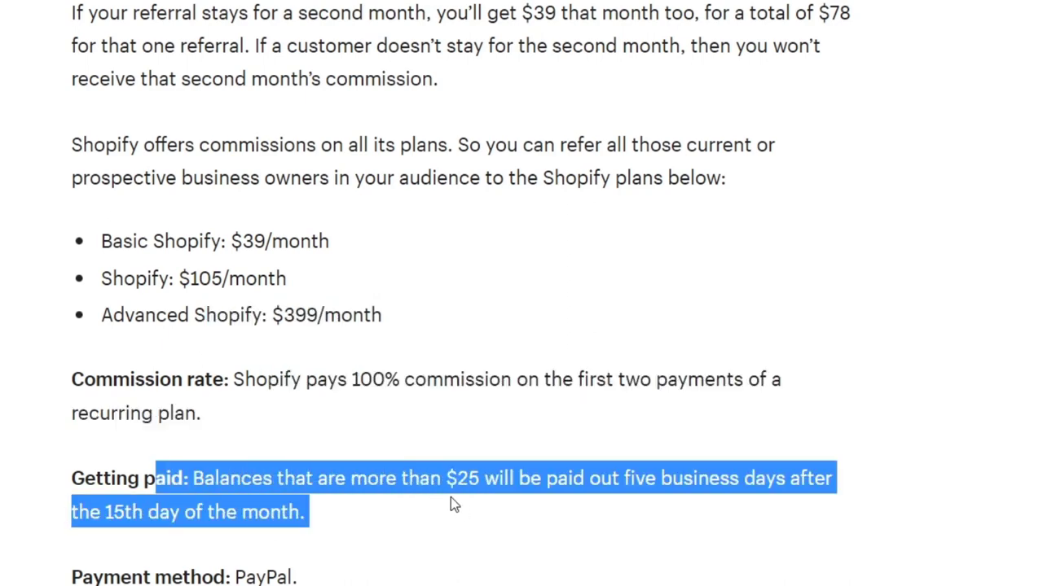
# Highlight the PayPal payment method, 30-day cookie duration and affiliate support lines
pyautogui.scroll(-4, 326, 414)
pyautogui.moveTo(210, 251); pyautogui.dragTo(344, 274)
pyautogui.moveTo(149, 318); pyautogui.dragTo(257, 366)
pyautogui.moveTo(132, 385); pyautogui.dragTo(315, 395)
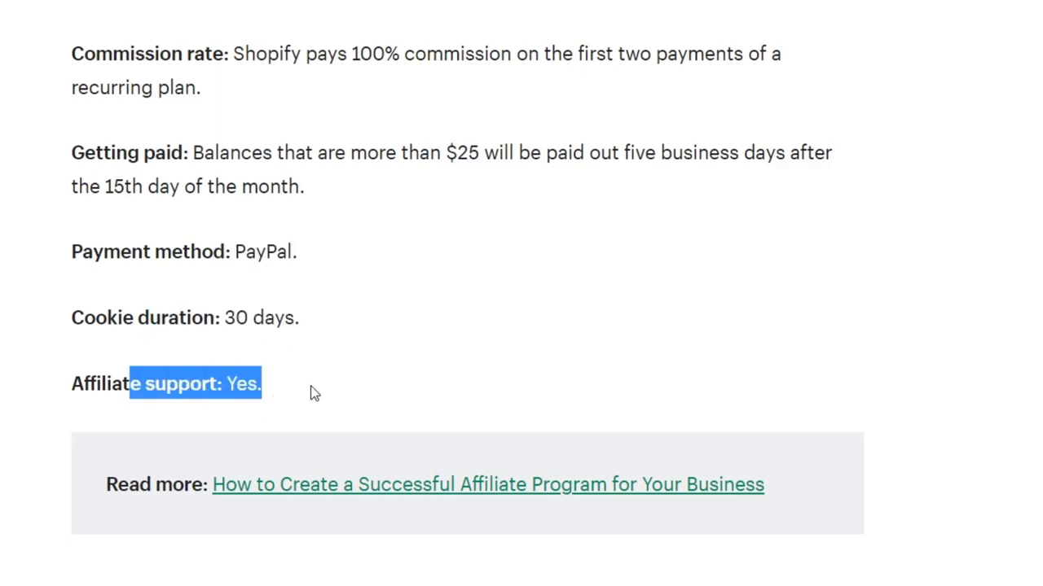
pyautogui.scroll(10, 306, 389)
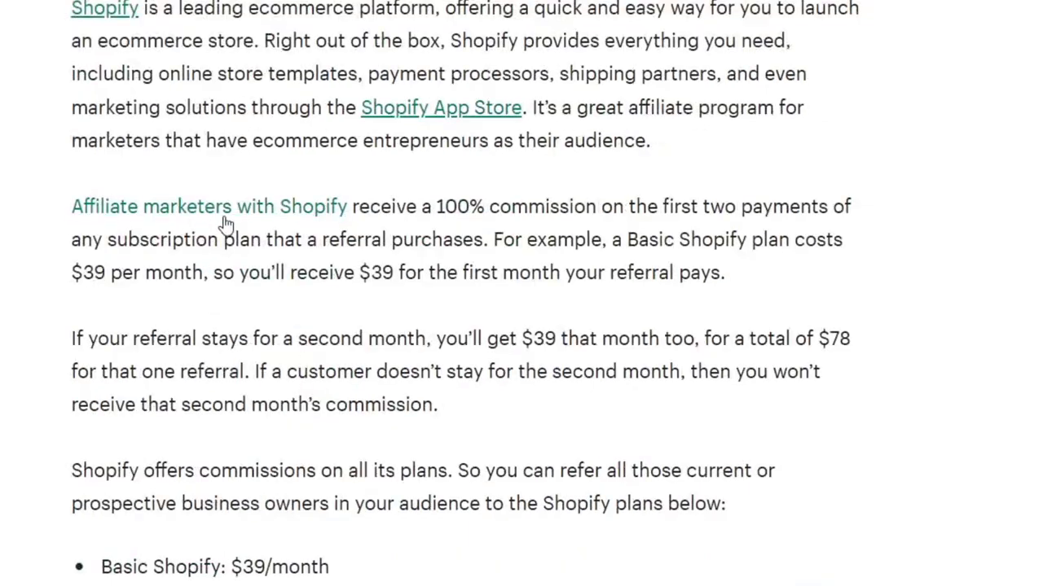
# View the Shopify affiliate sign-up page, then the Impact page listing the sent Shopify proposal
pyautogui.click(499, 8)
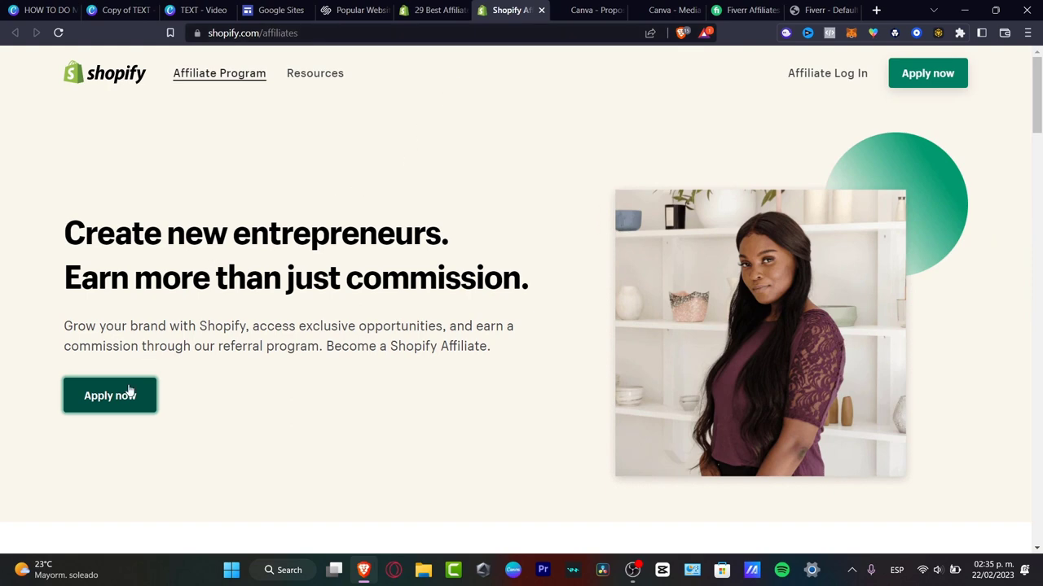
pyautogui.click(588, 10)
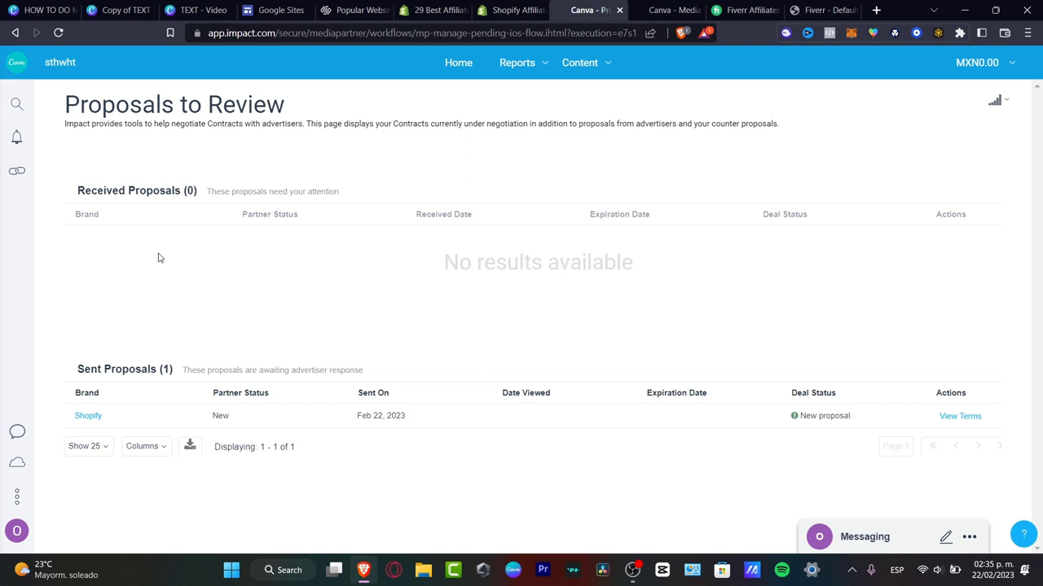
# Copy the generated Canva partner link from Impact's Create a Link panel, then close it
pyautogui.click(16, 176)
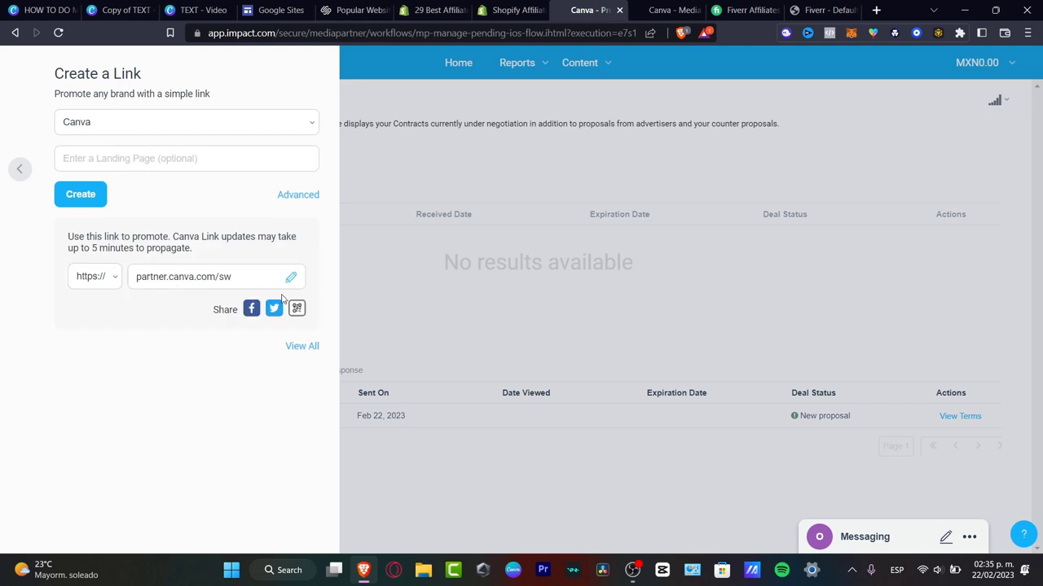
pyautogui.click(232, 285)
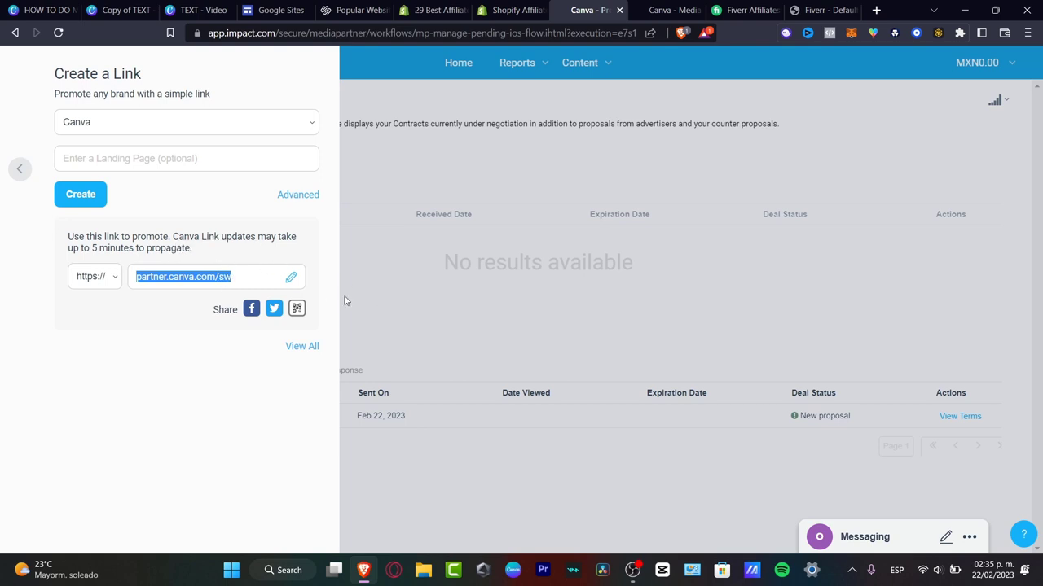
pyautogui.click(432, 185)
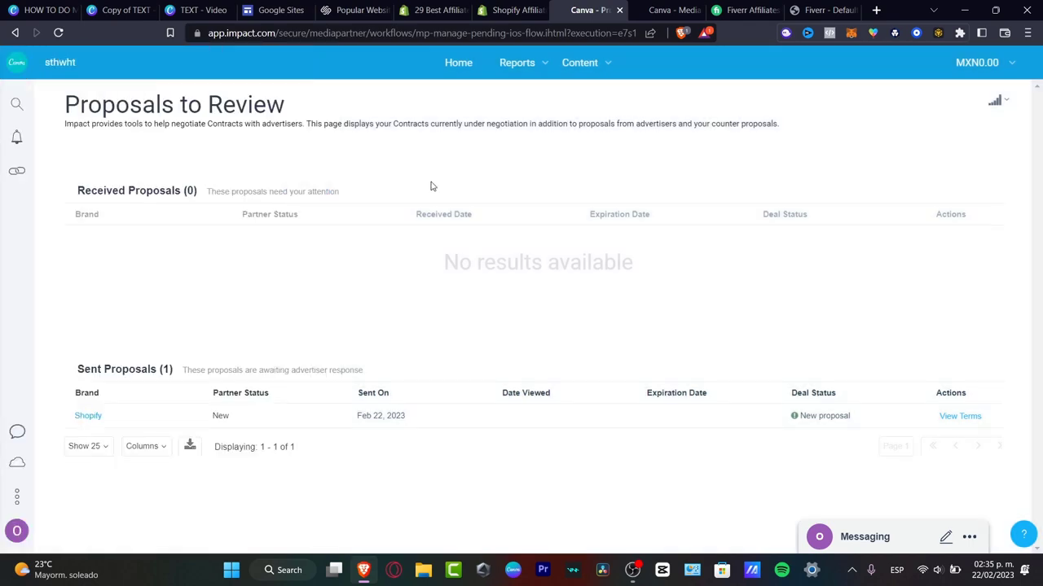
# Scroll the article to the Fiverr entry and follow its affiliate marketing program link
pyautogui.click(432, 10)
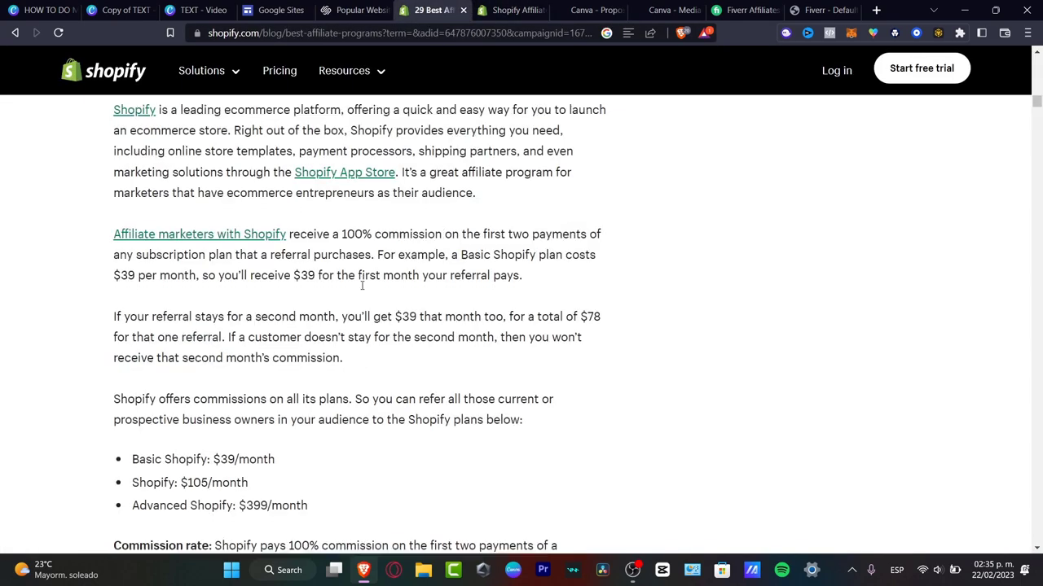
pyautogui.scroll(-5, 362, 290)
pyautogui.scroll(-7, 362, 290)
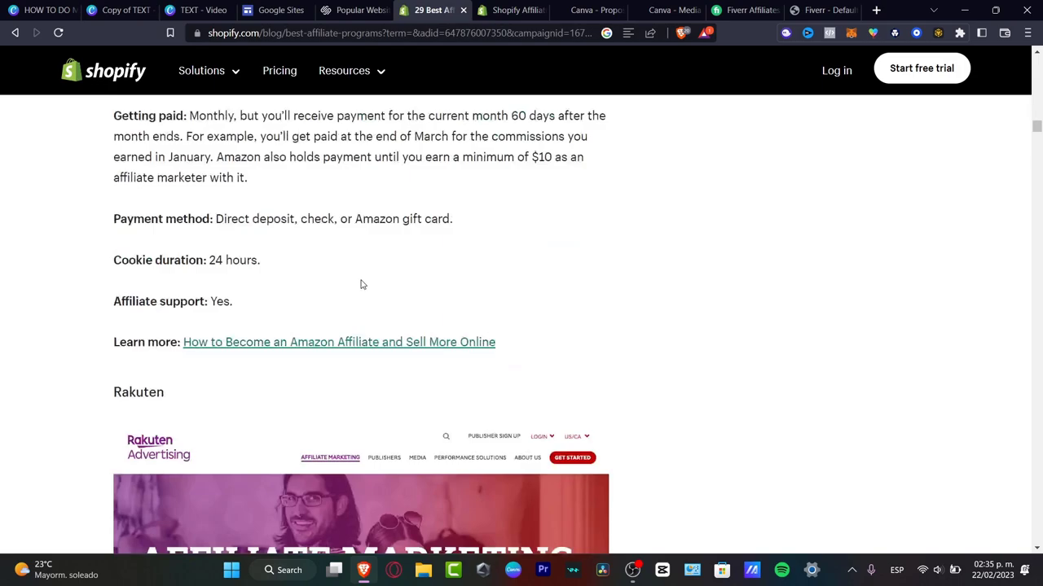
pyautogui.scroll(-15, 412, 300)
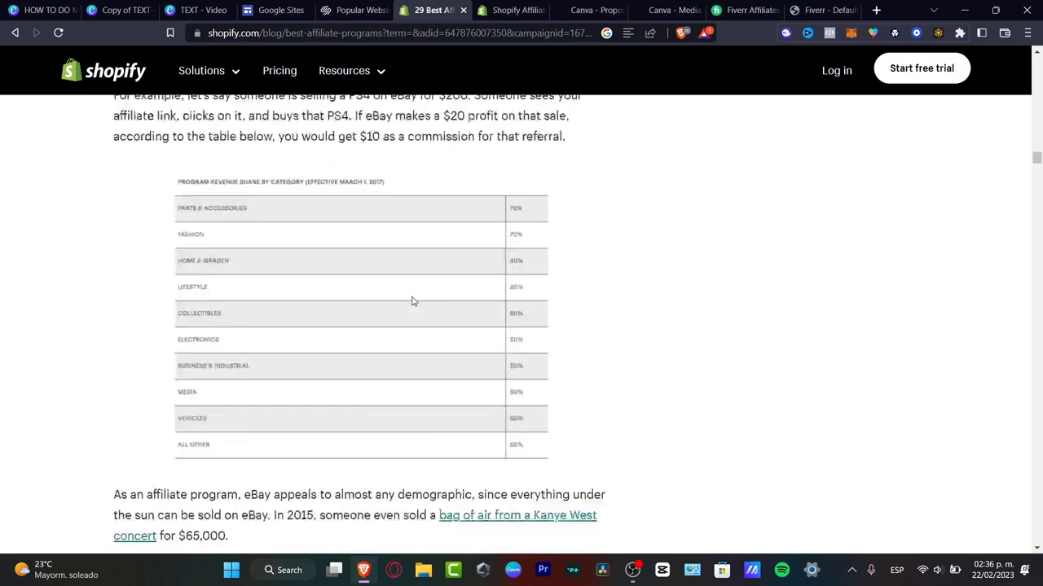
pyautogui.scroll(-20, 412, 300)
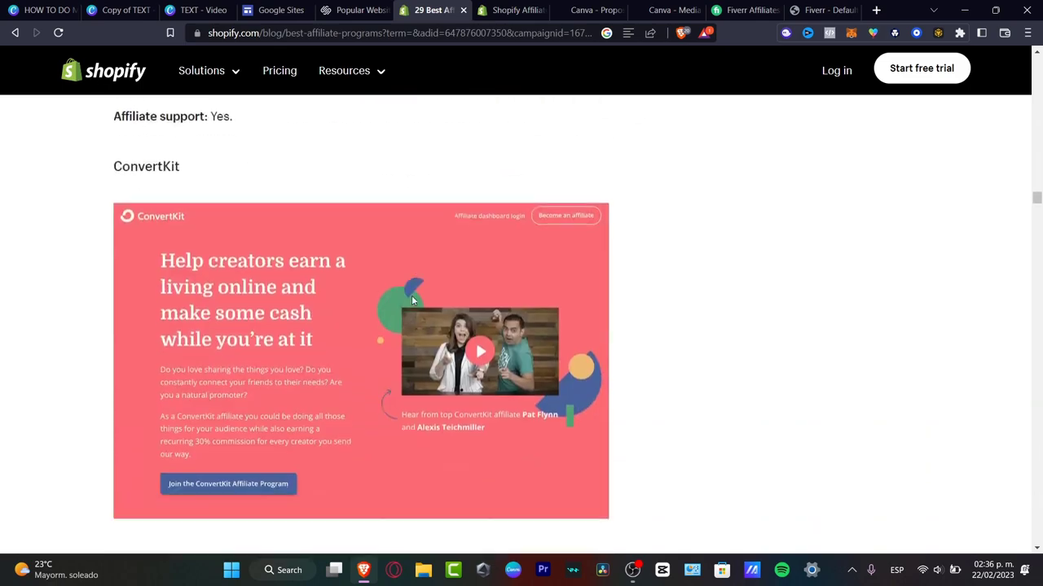
pyautogui.scroll(-20, 412, 300)
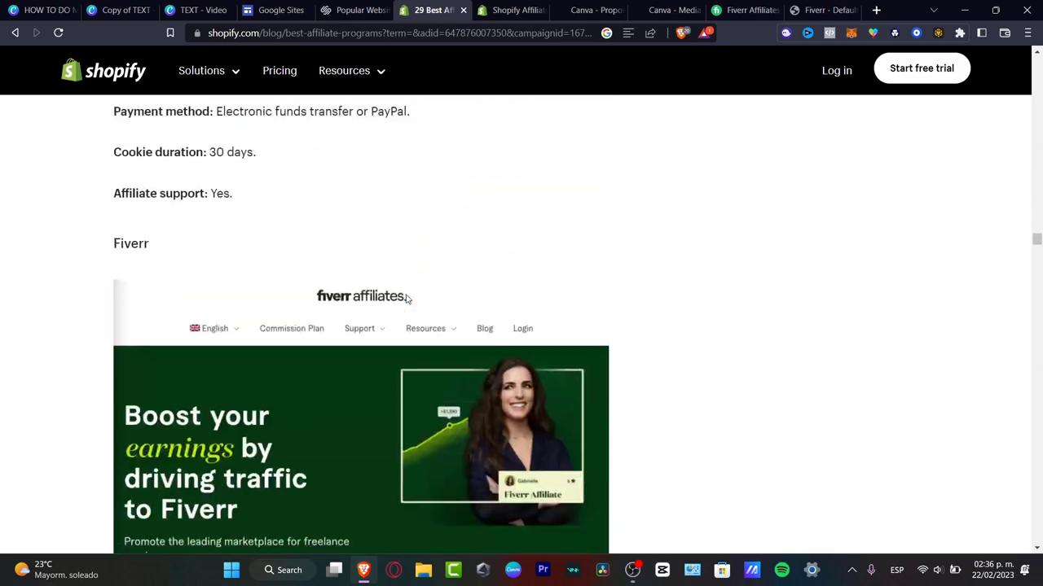
pyautogui.scroll(-1, 406, 298)
pyautogui.scroll(5, 406, 299)
pyautogui.scroll(-3, 405, 298)
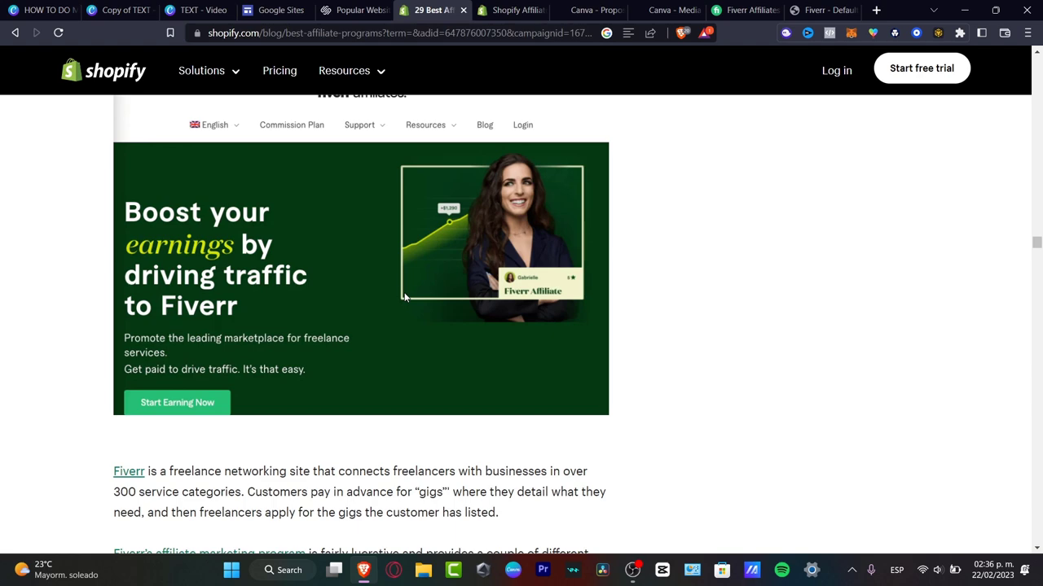
pyautogui.scroll(-3, 459, 279)
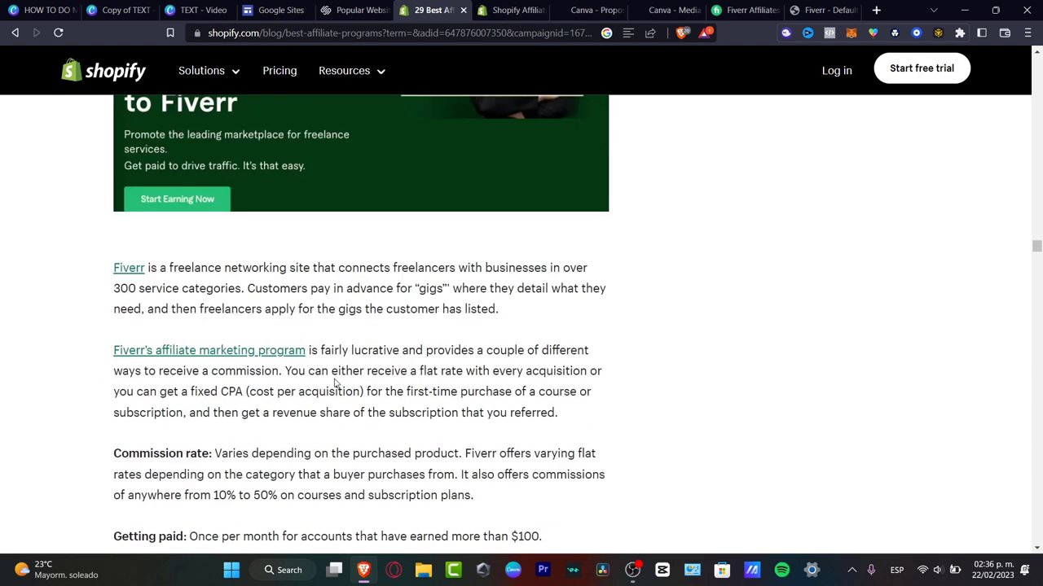
pyautogui.click(250, 360)
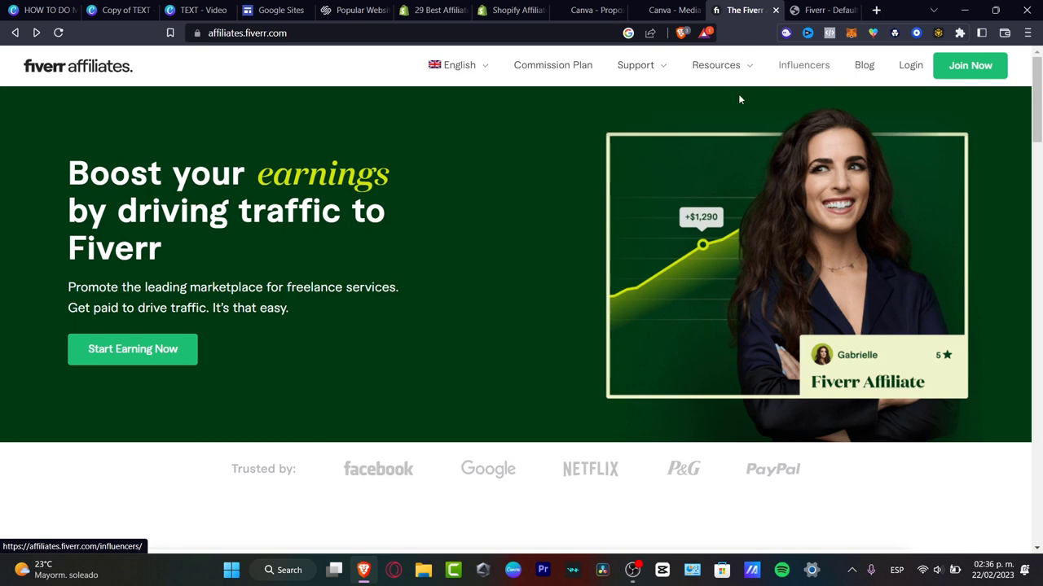
# Read Fiverr's CPA commission sentence and default brand links, then return to the Google Sites tab
pyautogui.click(824, 10)
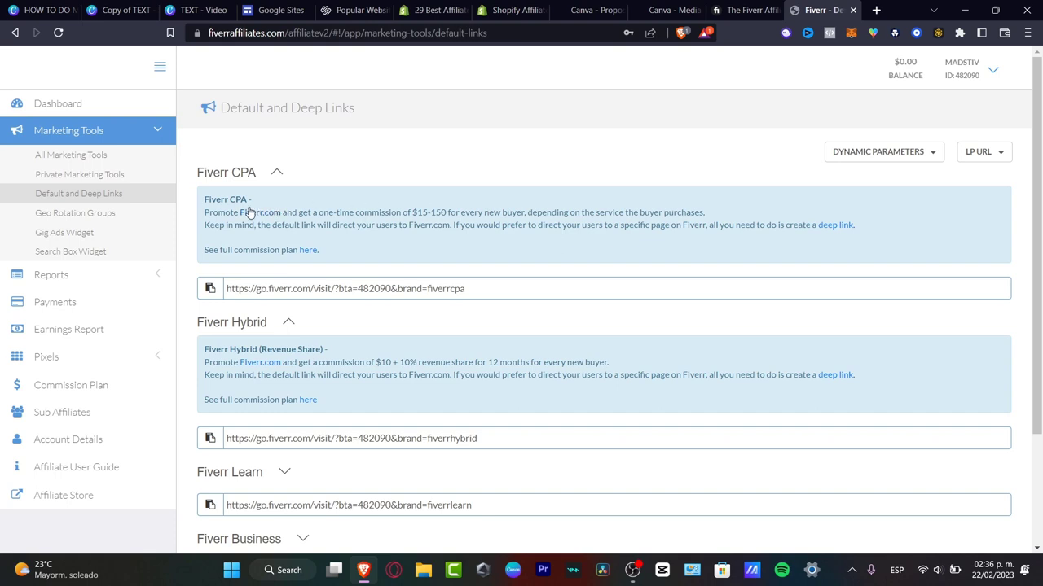
pyautogui.moveTo(226, 211); pyautogui.dragTo(718, 215)
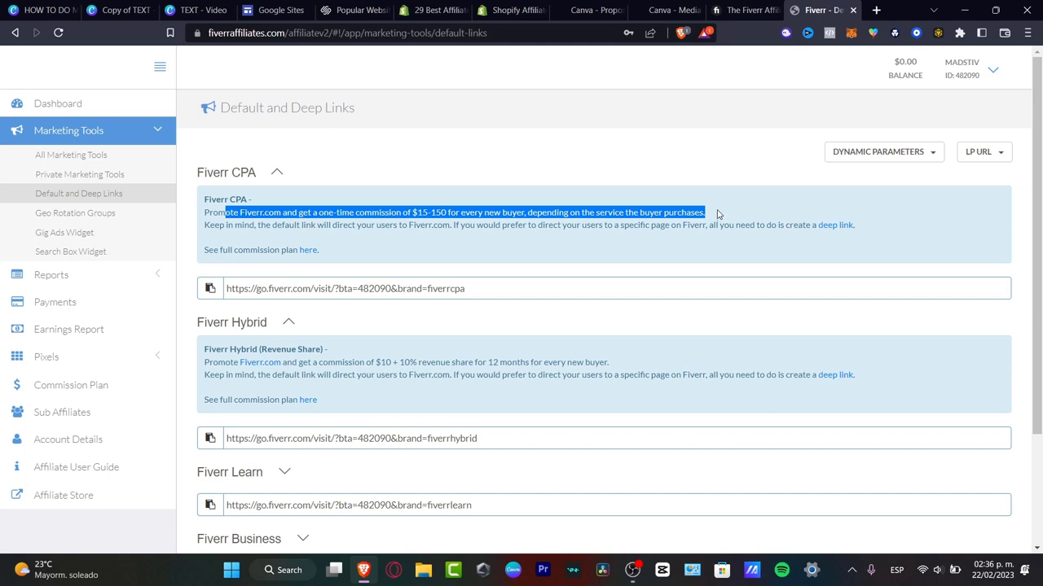
pyautogui.click(681, 253)
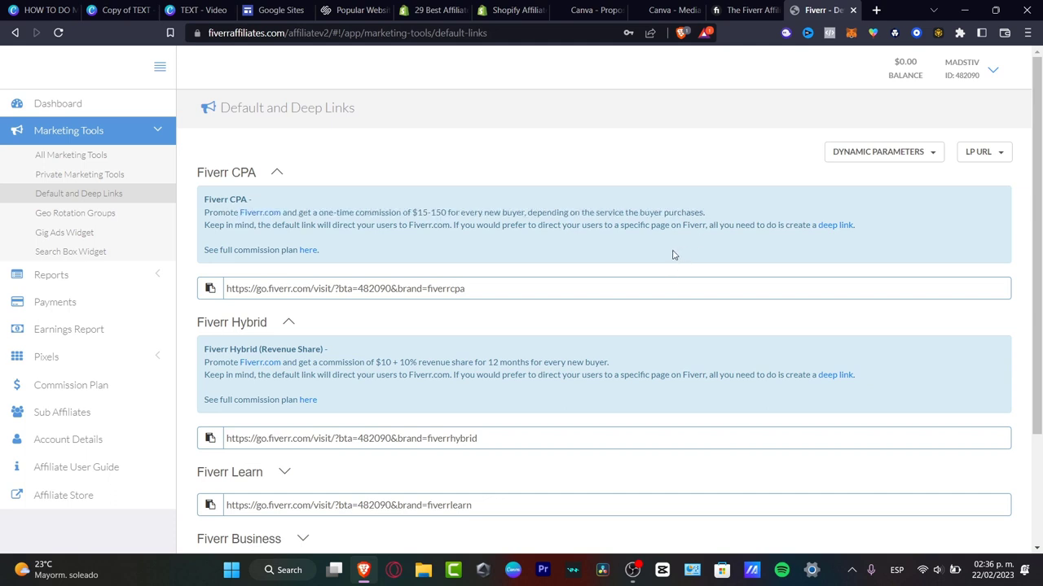
pyautogui.scroll(-2, 496, 317)
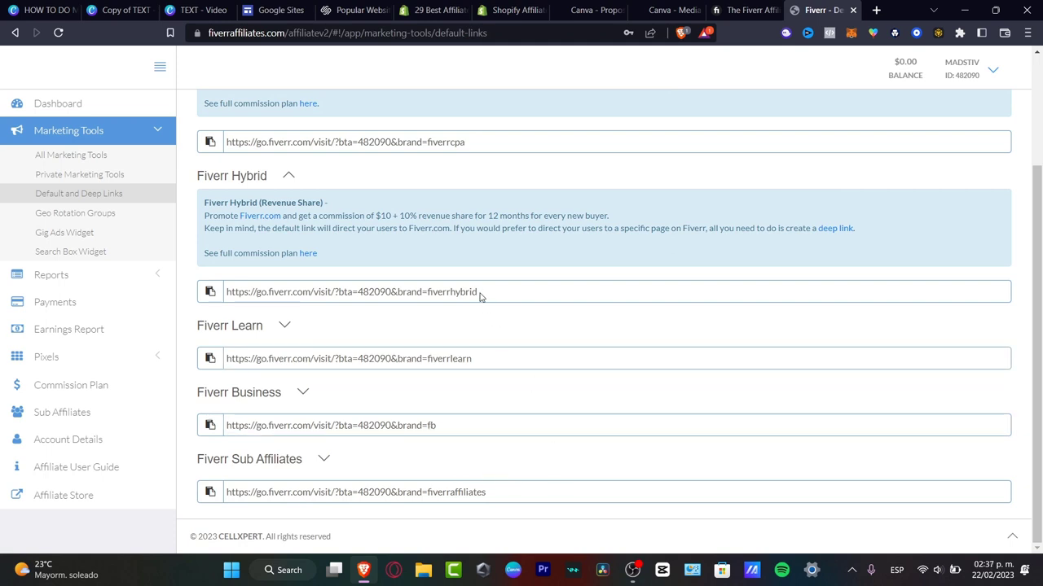
pyautogui.click(295, 13)
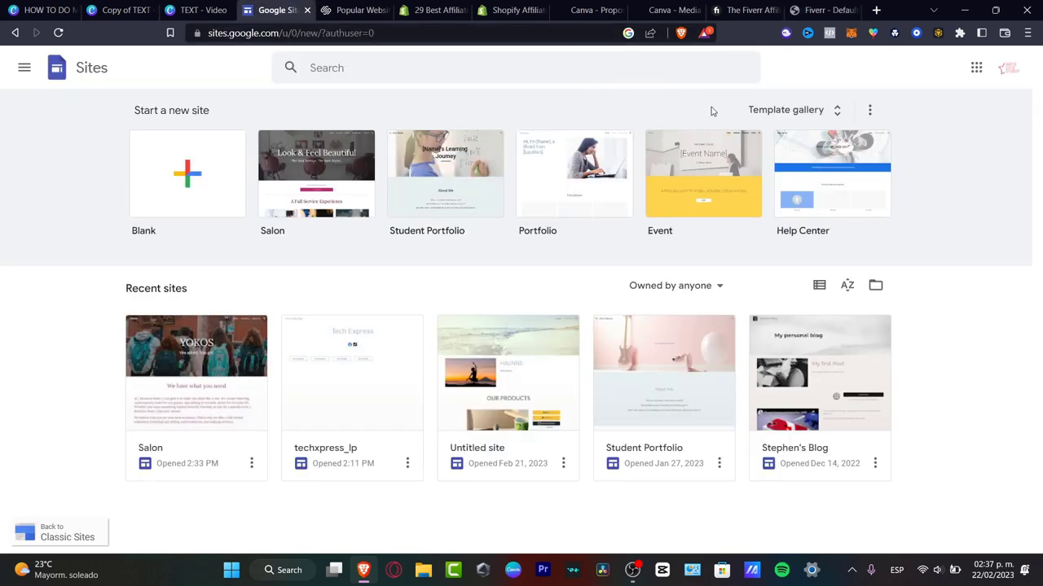
# Browse the Personal, Work, Small business and Education templates in the full gallery
pyautogui.click(783, 110)
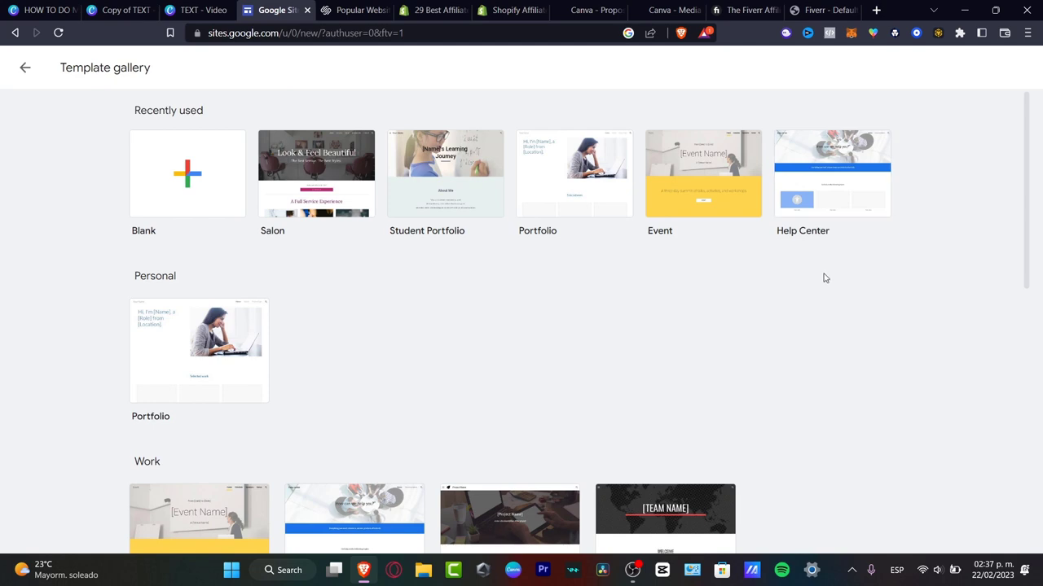
pyautogui.scroll(-3, 822, 275)
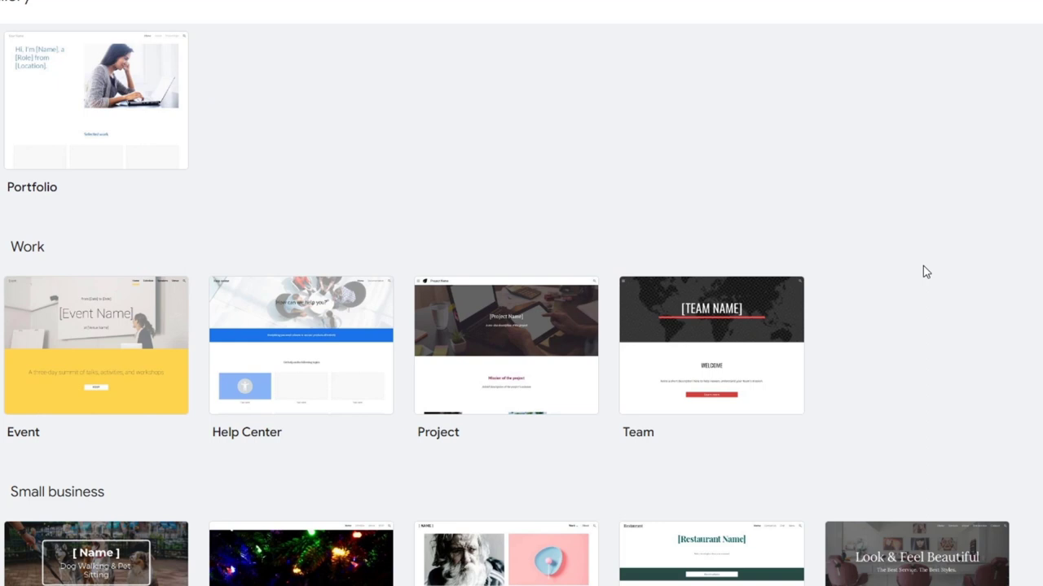
pyautogui.scroll(-3, 894, 294)
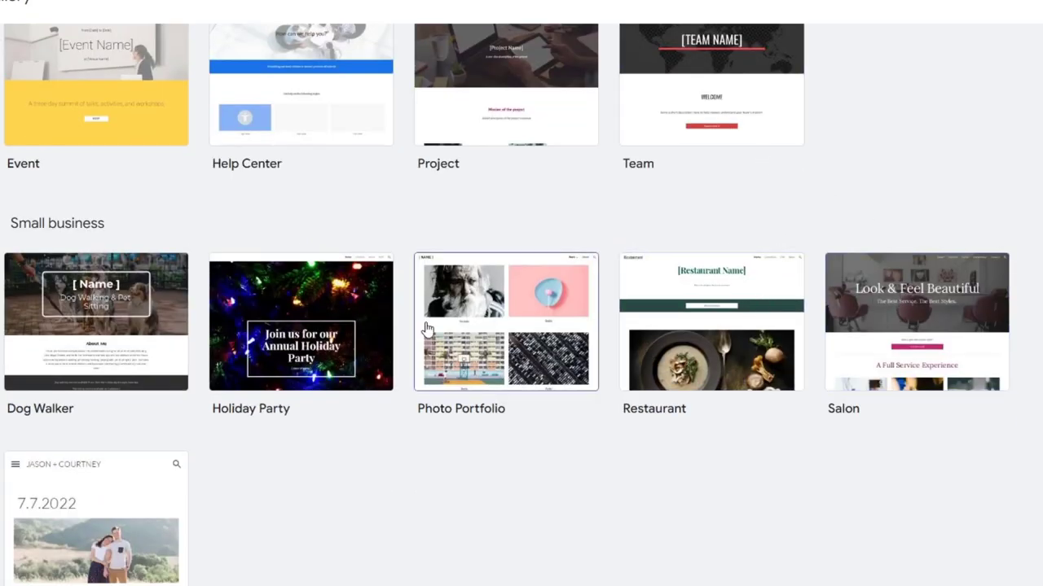
pyautogui.scroll(-3, 213, 371)
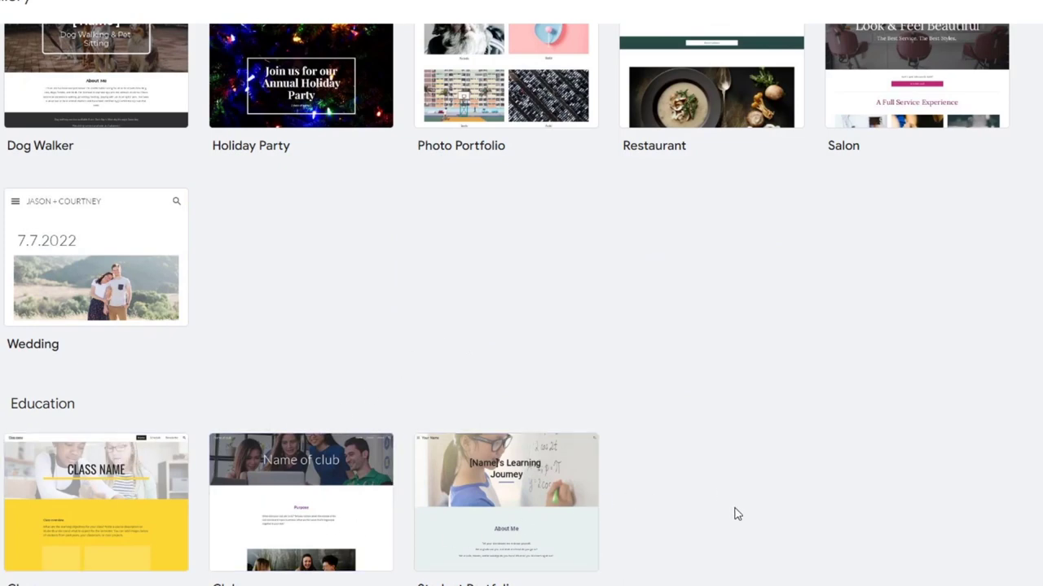
pyautogui.scroll(6, 800, 519)
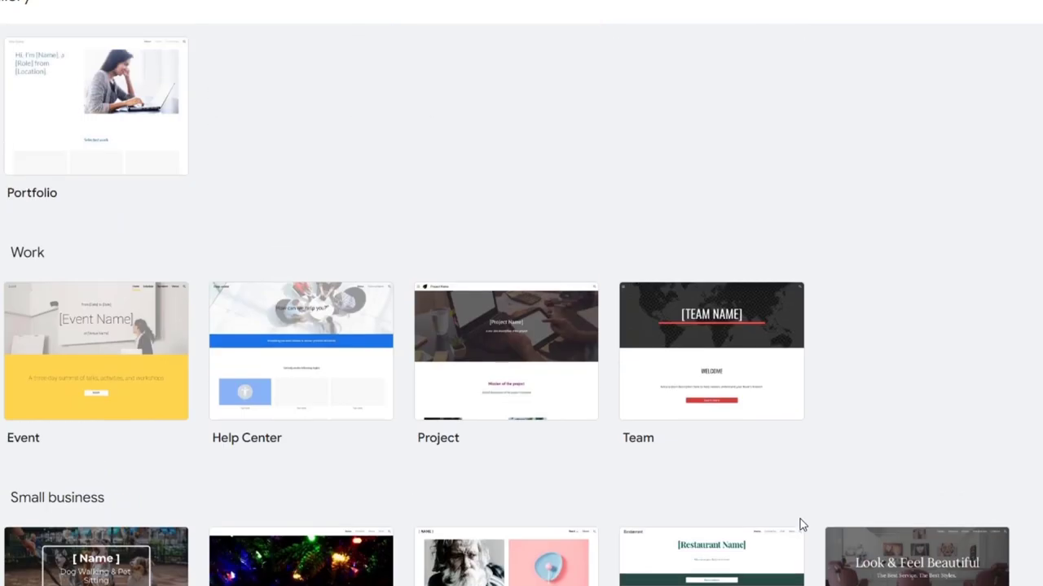
pyautogui.scroll(3, 799, 519)
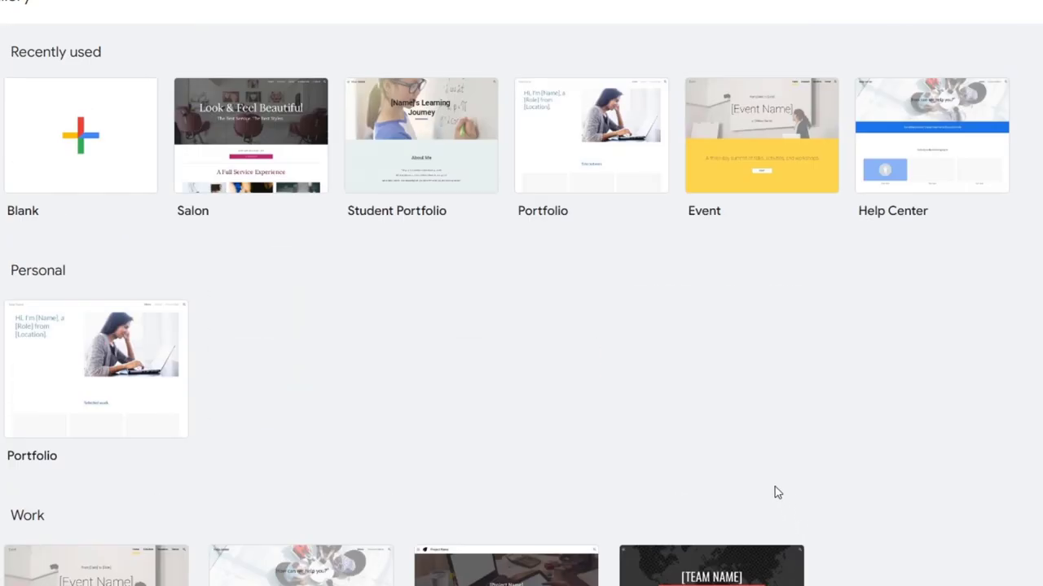
pyautogui.scroll(-3, 724, 426)
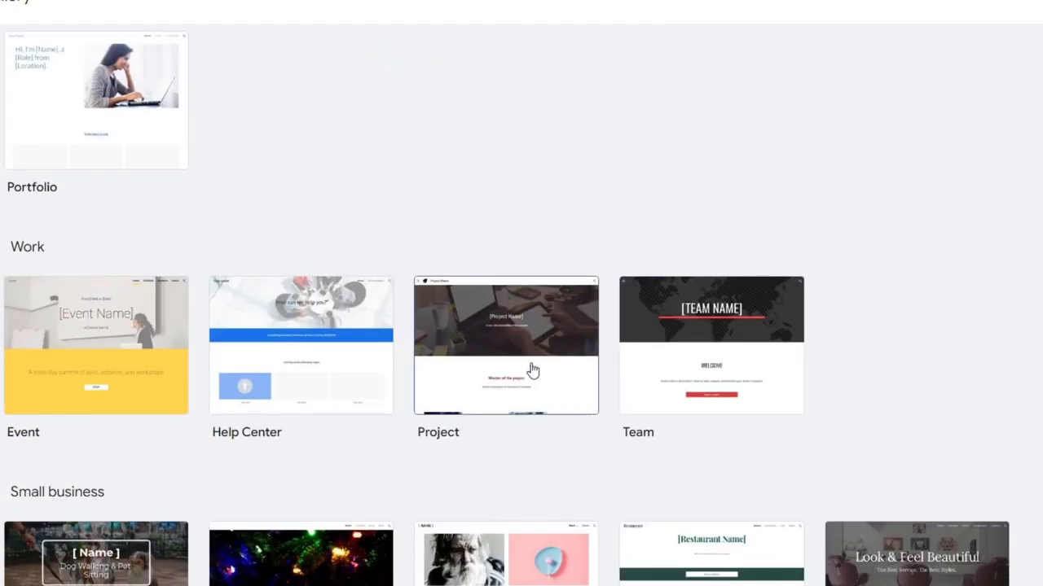
pyautogui.scroll(-3, 531, 369)
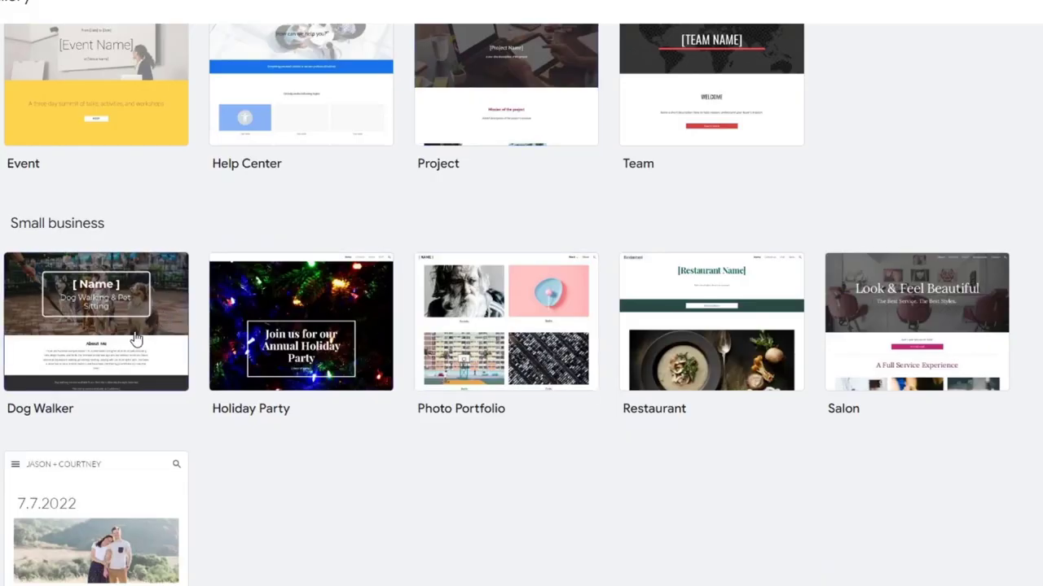
# Start a new site from the Dog Walker template and select its header text box
pyautogui.click(136, 338)
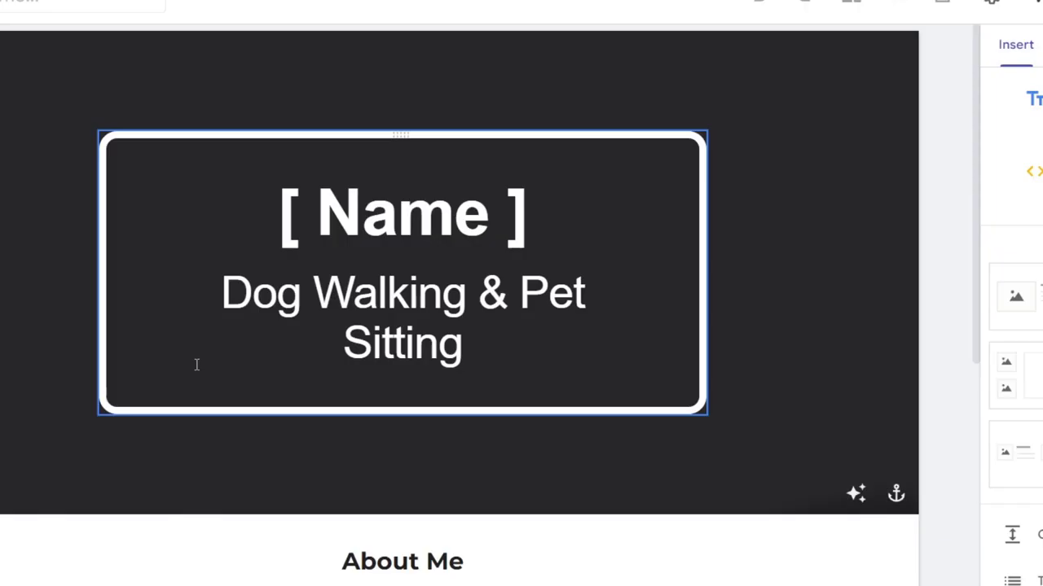
pyautogui.scroll(-5, 765, 325)
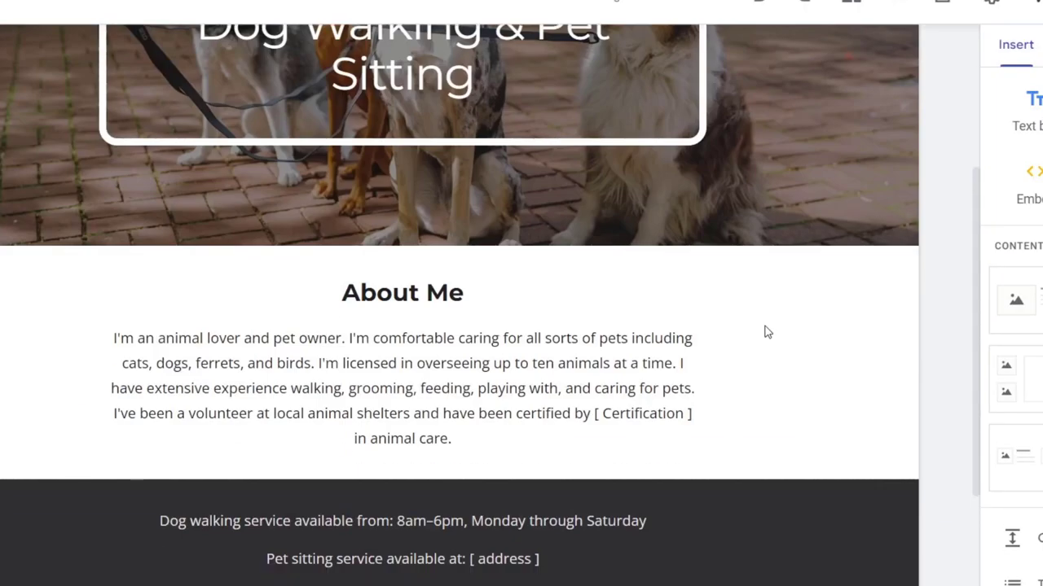
pyautogui.scroll(5, 702, 521)
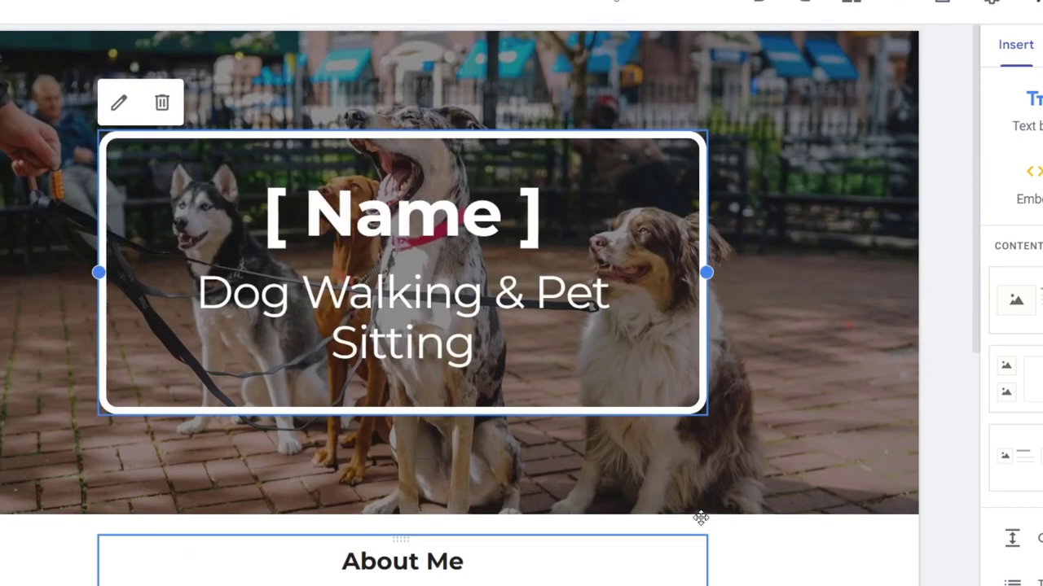
pyautogui.scroll(-5, 702, 521)
pyautogui.scroll(5, 701, 520)
pyautogui.scroll(1, 698, 518)
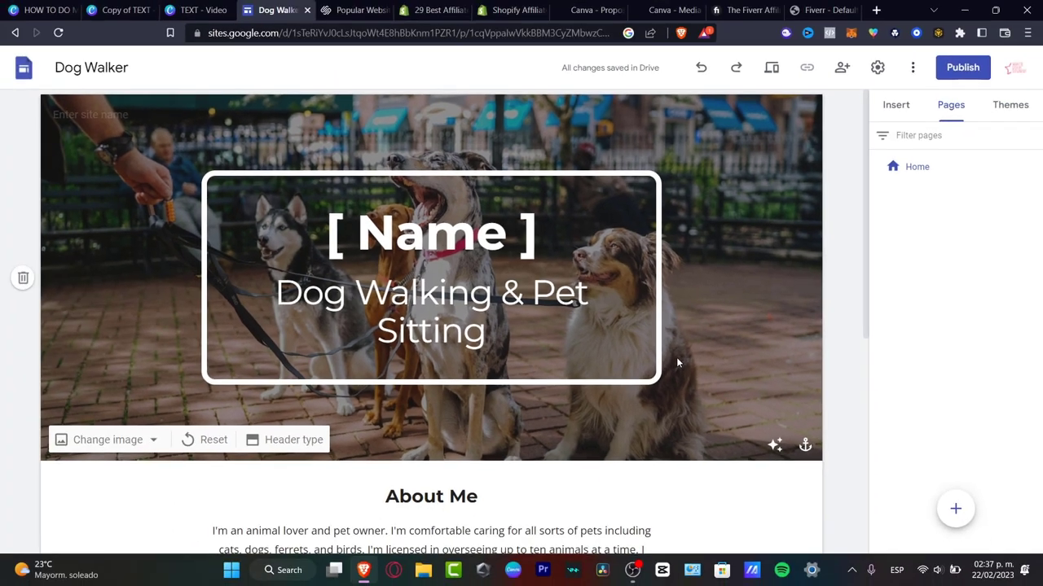
pyautogui.click(524, 293)
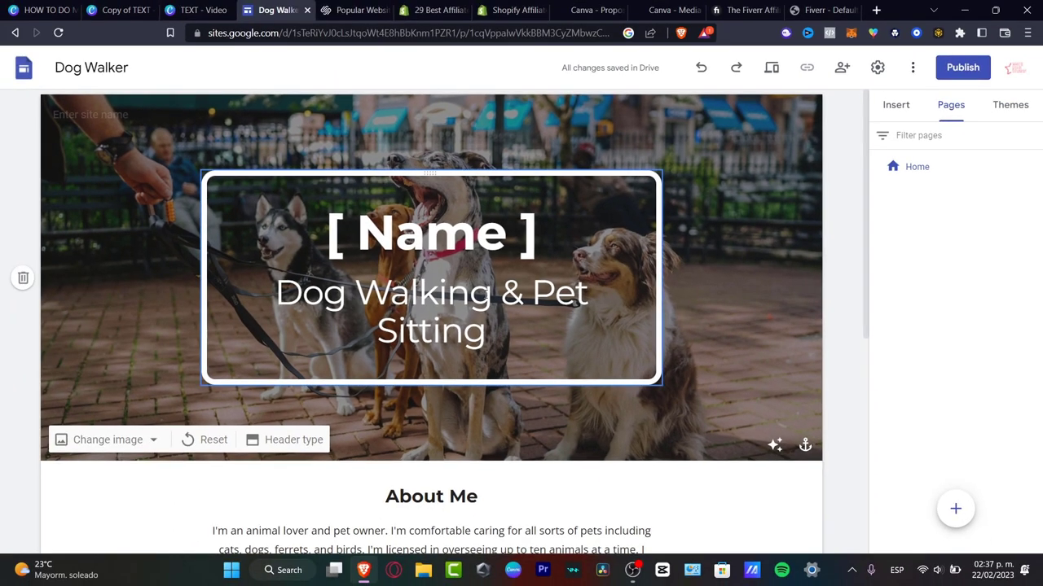
# Replace the '[ Name ]' title and 'Dog Walking & Pet Sitting' heading with the Fiverr 2023 headline
pyautogui.click(504, 234)
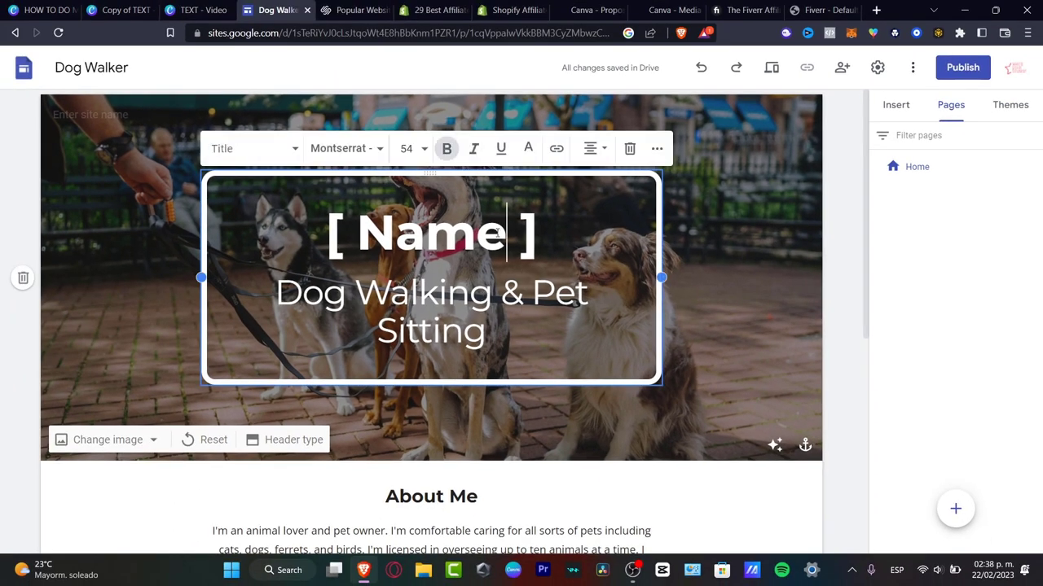
pyautogui.doubleClick(505, 235)
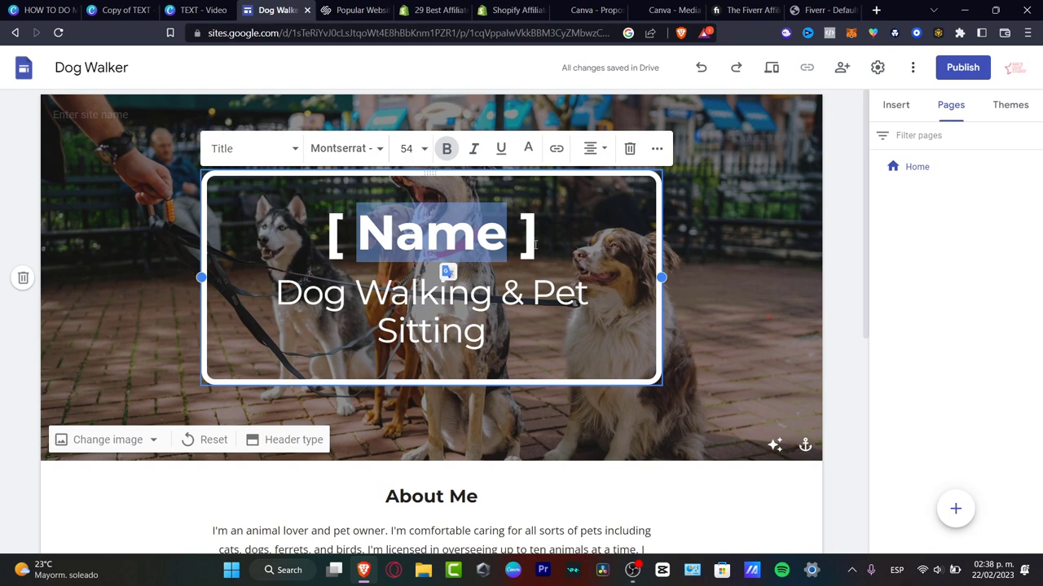
pyautogui.moveTo(535, 244); pyautogui.dragTo(329, 232)
pyautogui.press('BackSpace')
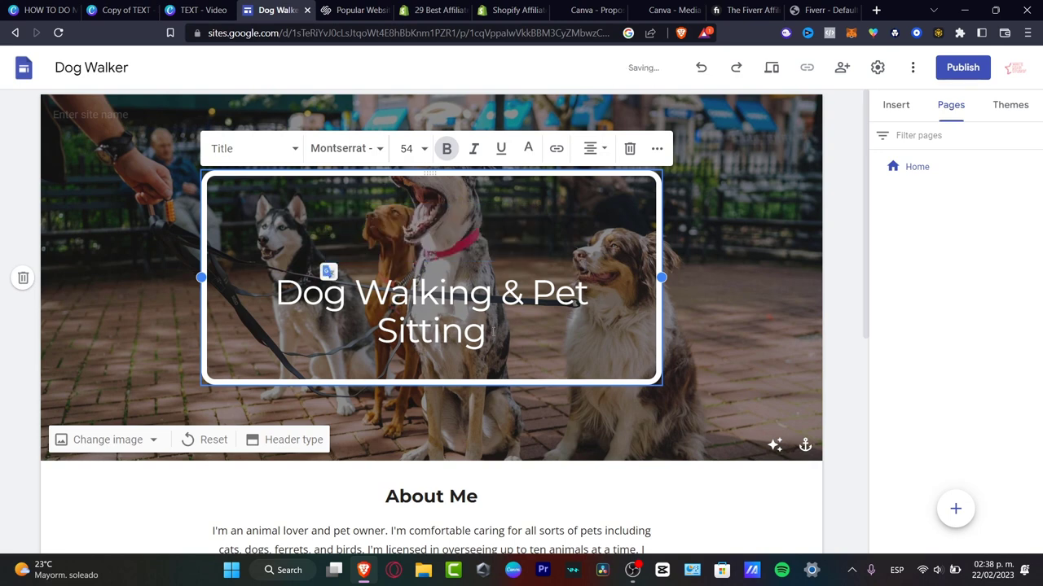
pyautogui.press('BackSpace')
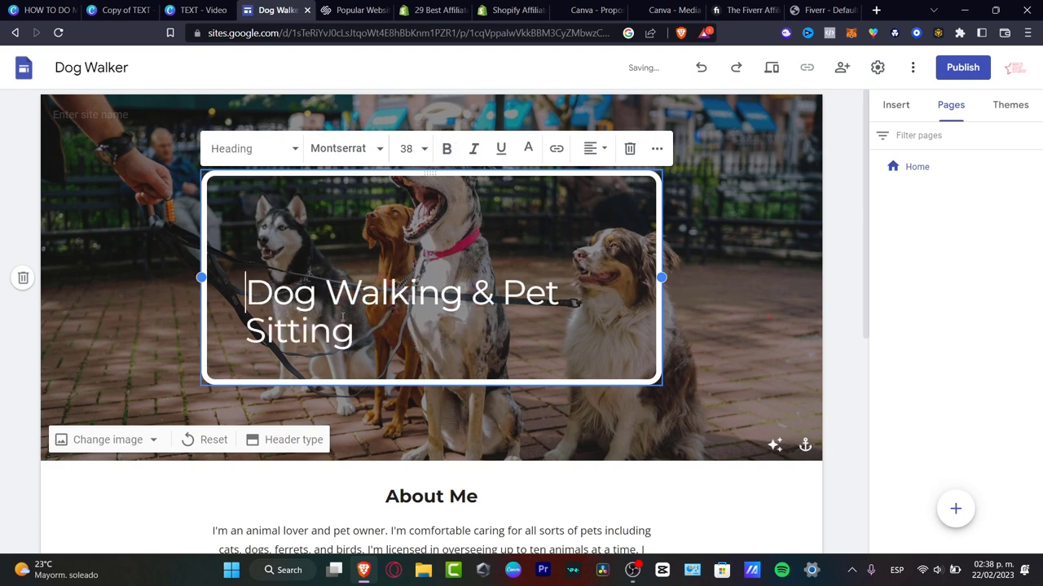
pyautogui.moveTo(373, 311); pyautogui.dragTo(243, 262)
pyautogui.press('BackSpace')
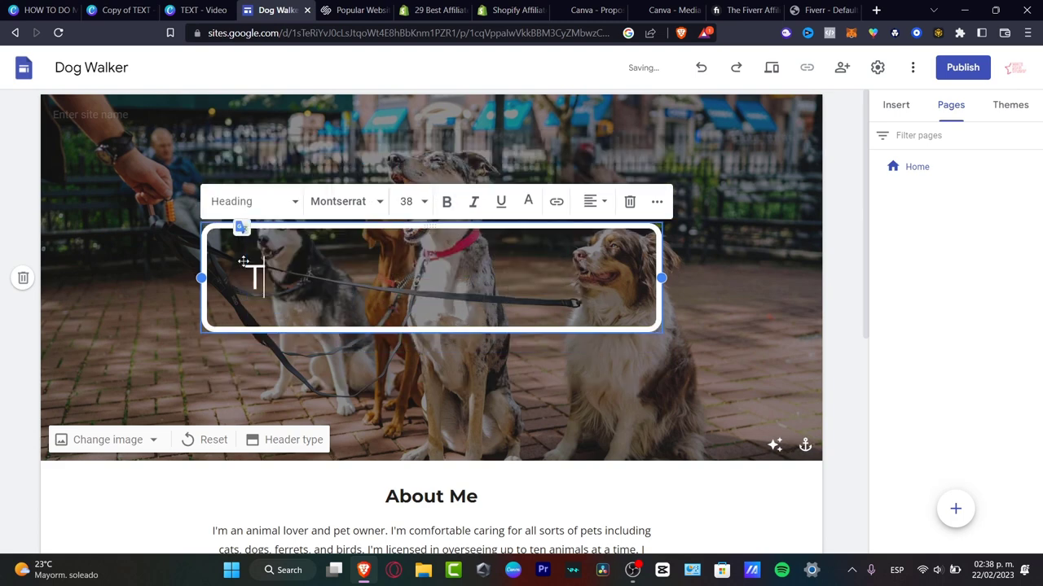
pyautogui.write('The Best to')
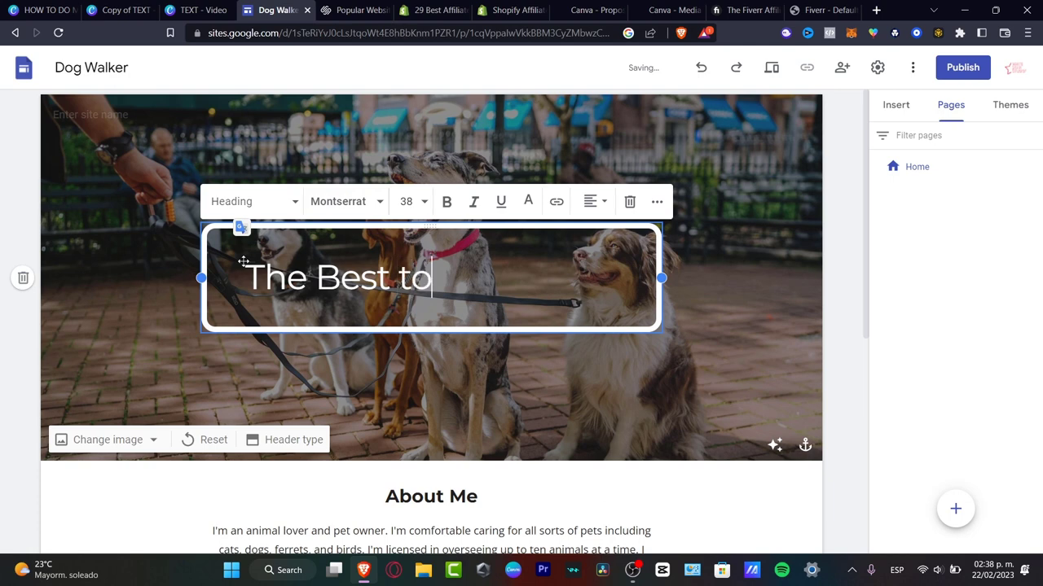
pyautogui.press('BackSpace')
pyautogui.press('BackSpace')
pyautogui.press('BackSpace')
pyautogui.press('BackSpace')
pyautogui.press('BackSpace')
pyautogui.press('BackSpace')
pyautogui.press('BackSpace')
pyautogui.press('BackSpace')
pyautogui.press('BackSpace')
pyautogui.press('BackSpace')
pyautogui.press('BackSpace')
pyautogui.write('W')
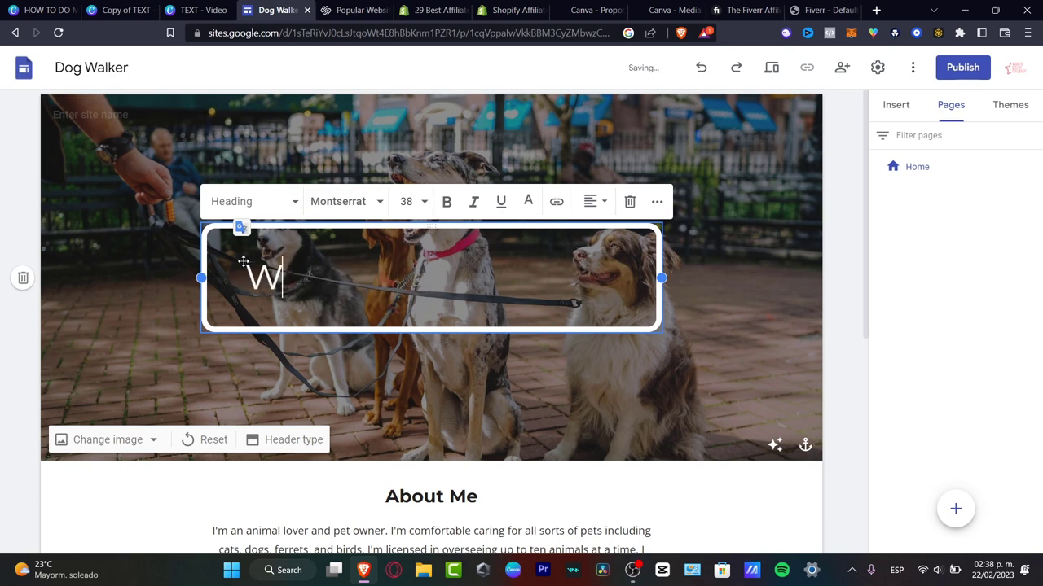
pyautogui.write('hy do you need')
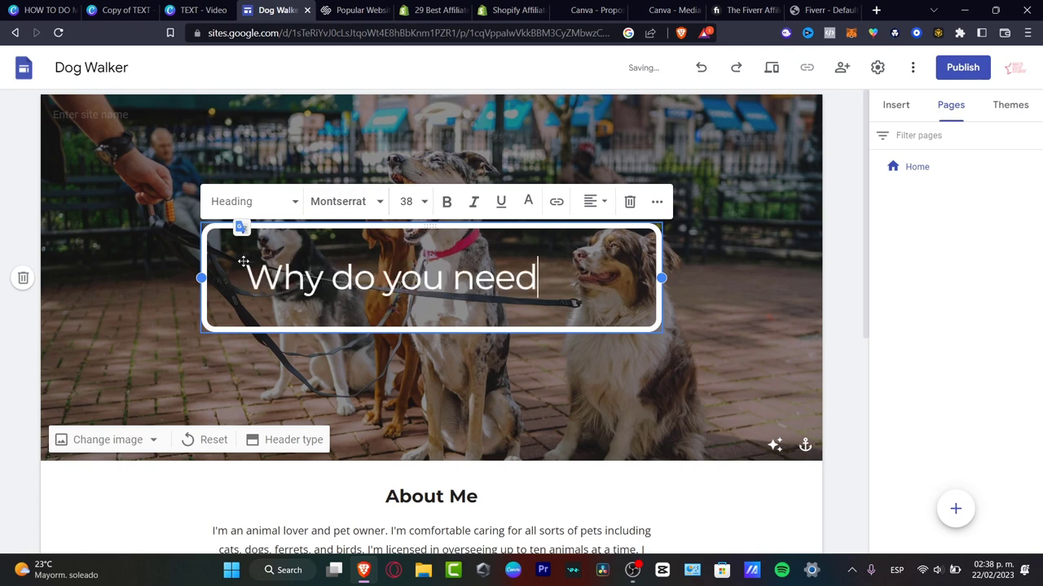
pyautogui.write(' to work wi')
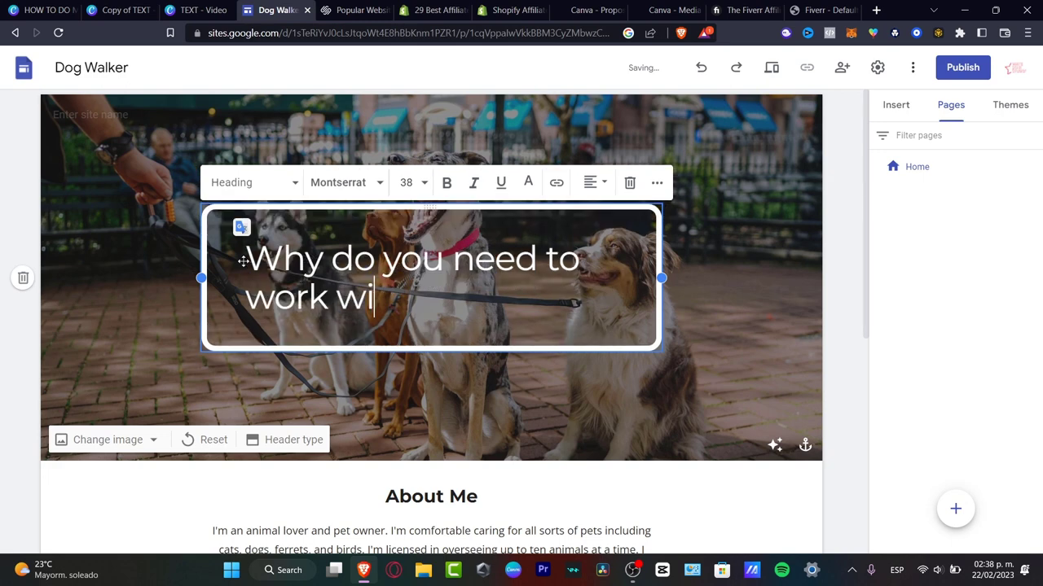
pyautogui.write('th Fiverr in 2023')
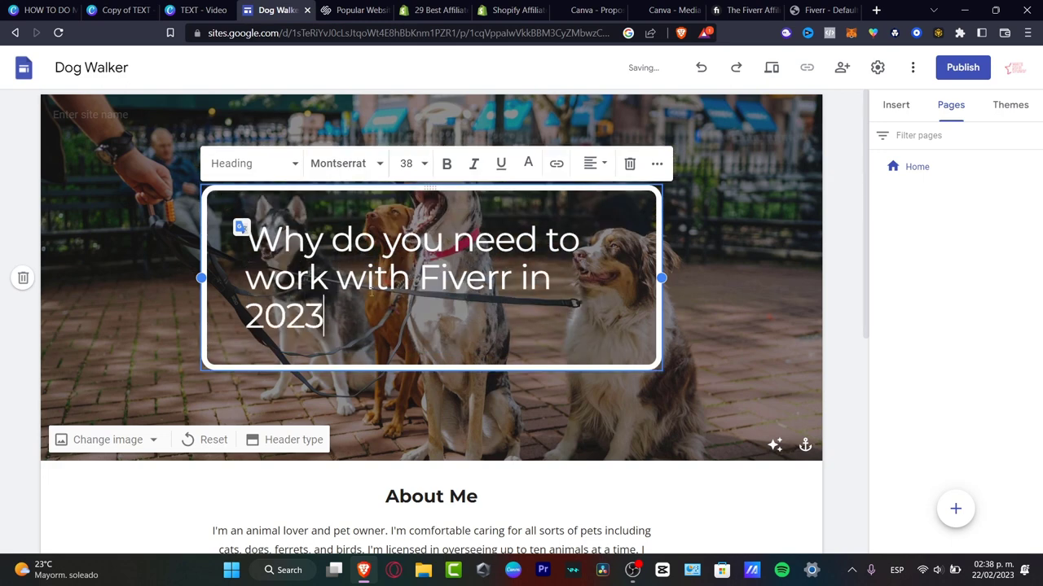
pyautogui.hotkey('shift', 'Up')
pyautogui.hotkey('shift', 'Up')
pyautogui.hotkey('shift', 'Home')
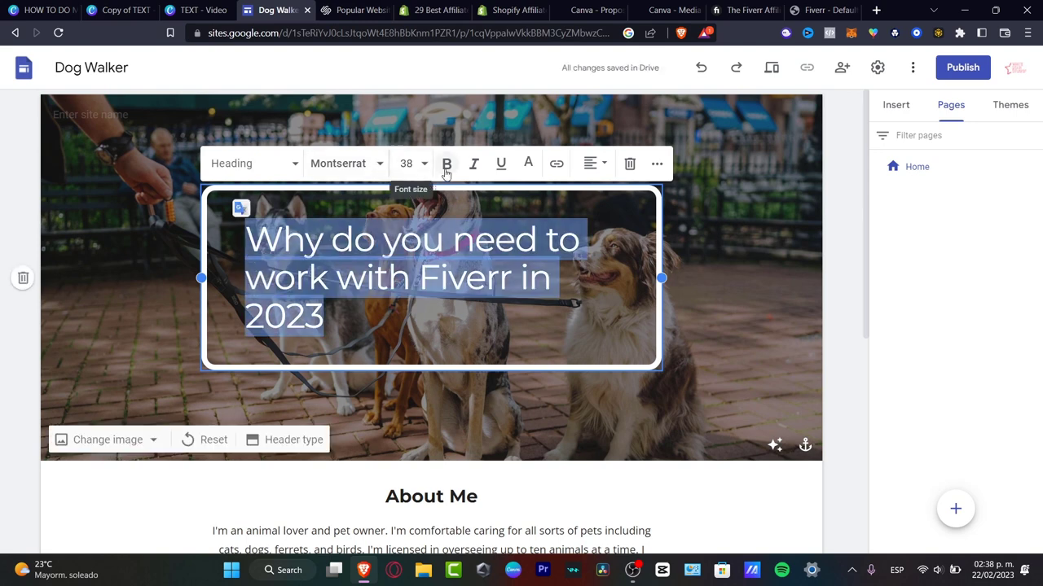
# Make the headline bold, size 48 and center-aligned, widen its box, and move it mid-banner
pyautogui.click(447, 164)
pyautogui.click(423, 163)
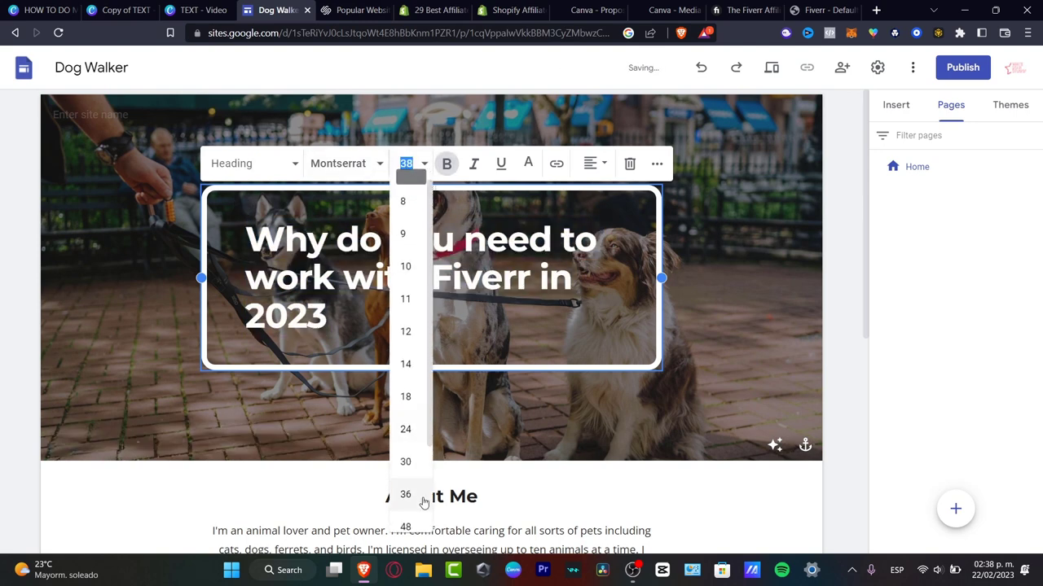
pyautogui.click(407, 526)
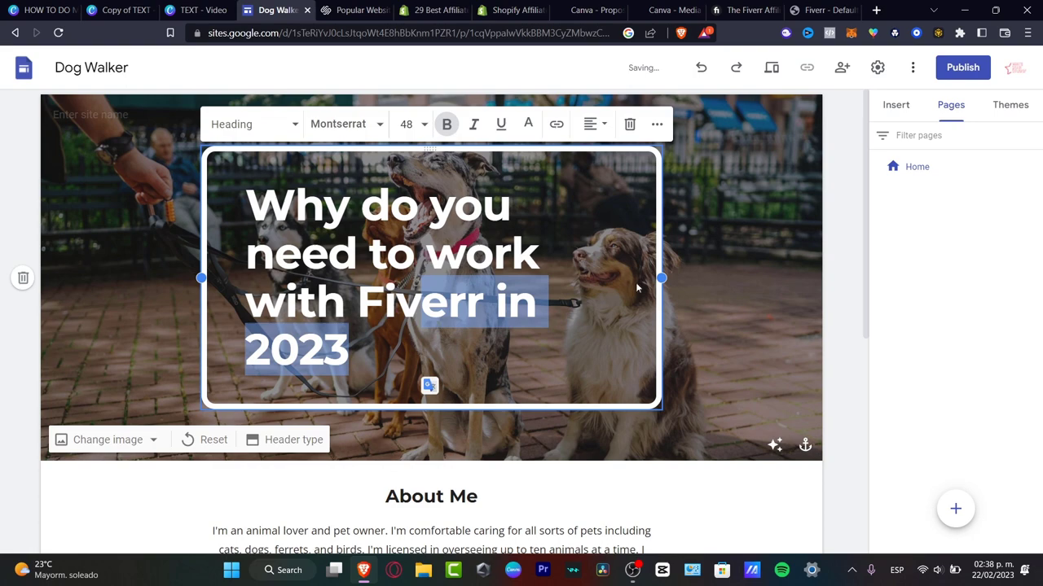
pyautogui.moveTo(661, 278); pyautogui.dragTo(753, 298)
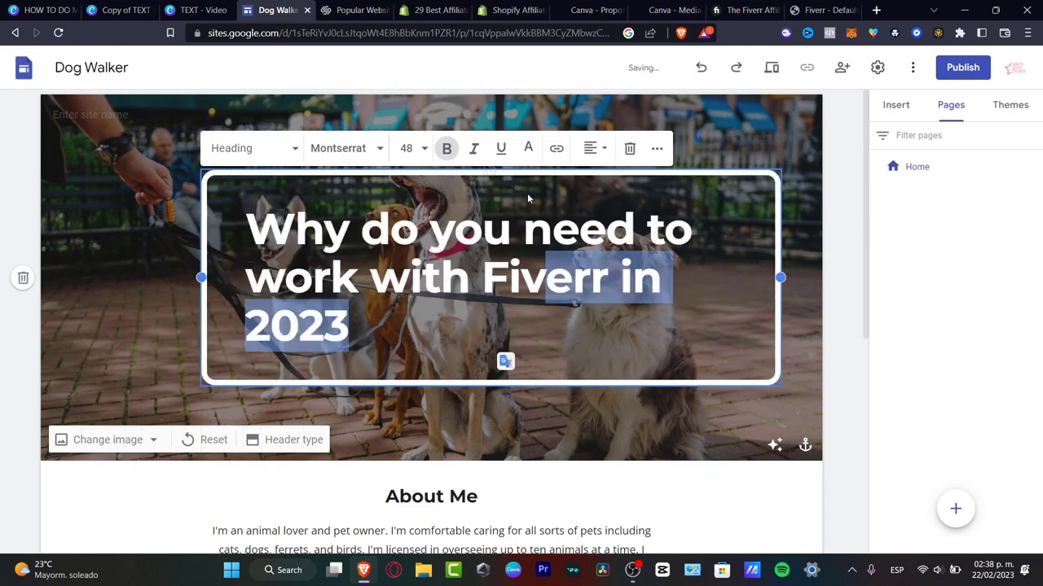
pyautogui.click(589, 148)
pyautogui.click(594, 216)
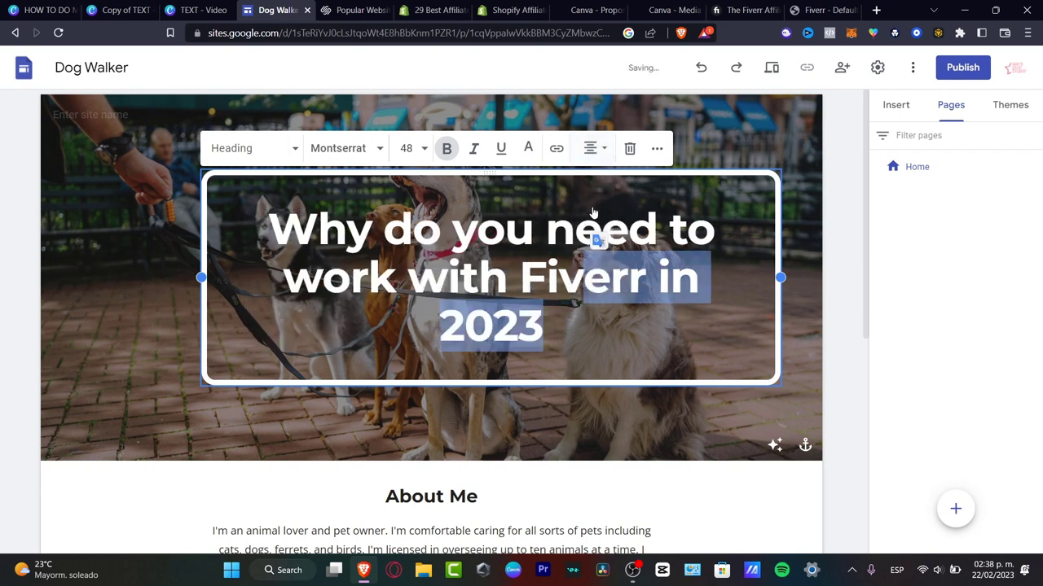
pyautogui.click(835, 285)
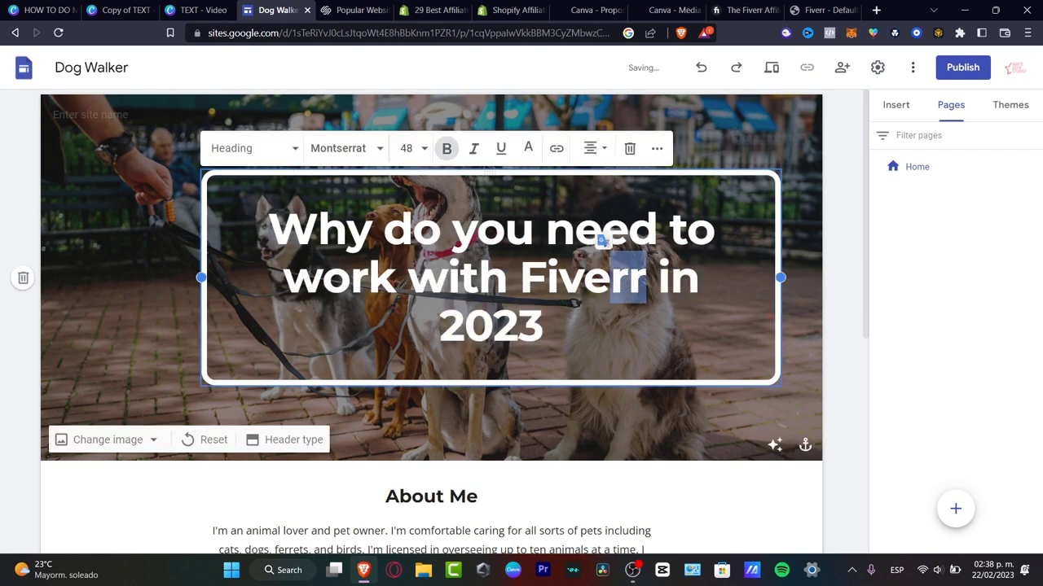
pyautogui.click(469, 381)
pyautogui.moveTo(490, 172)
pyautogui.mouseDown()
pyautogui.moveTo(434, 182)
pyautogui.moveTo(477, 181)
pyautogui.mouseUp()
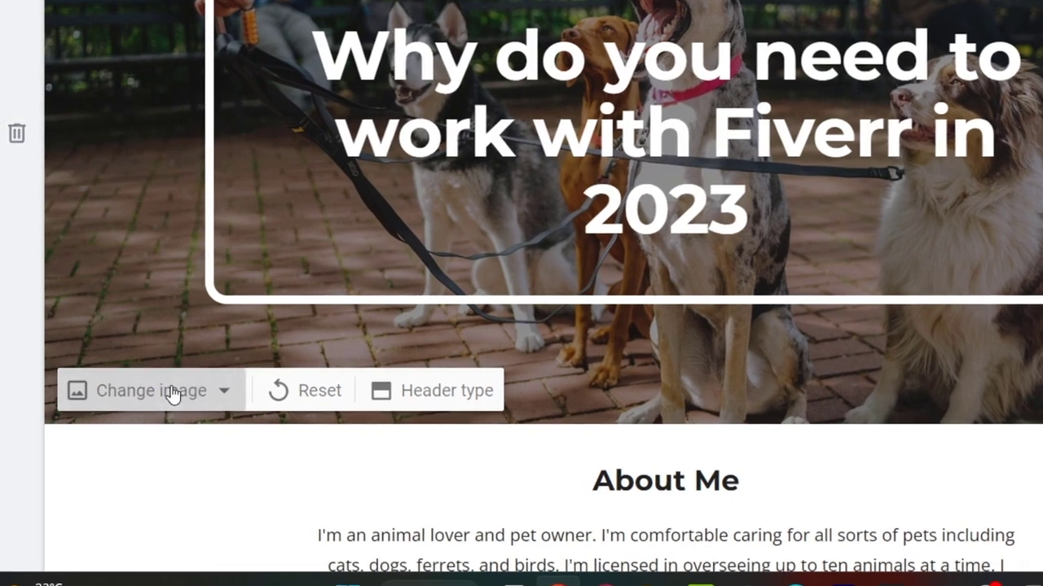
# Search images for 'fiverr' and set the plain Fiverr logo as the header background
pyautogui.click(123, 442)
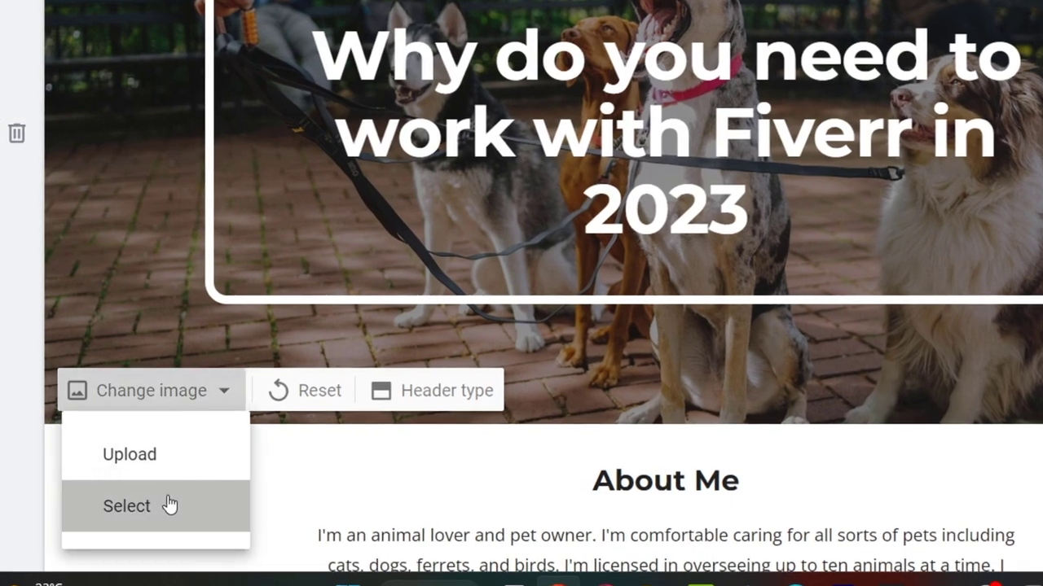
pyautogui.click(168, 503)
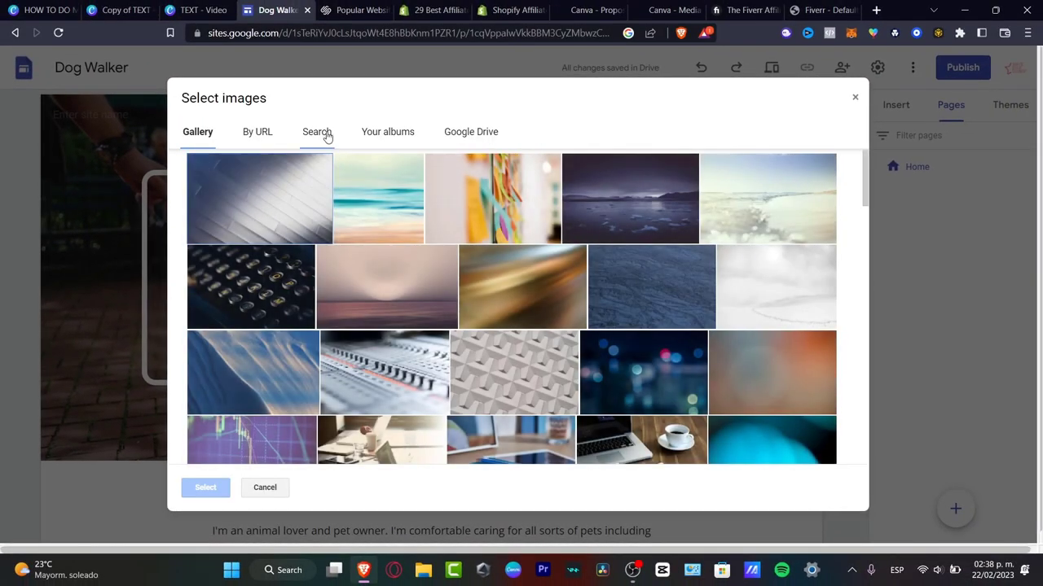
pyautogui.click(326, 133)
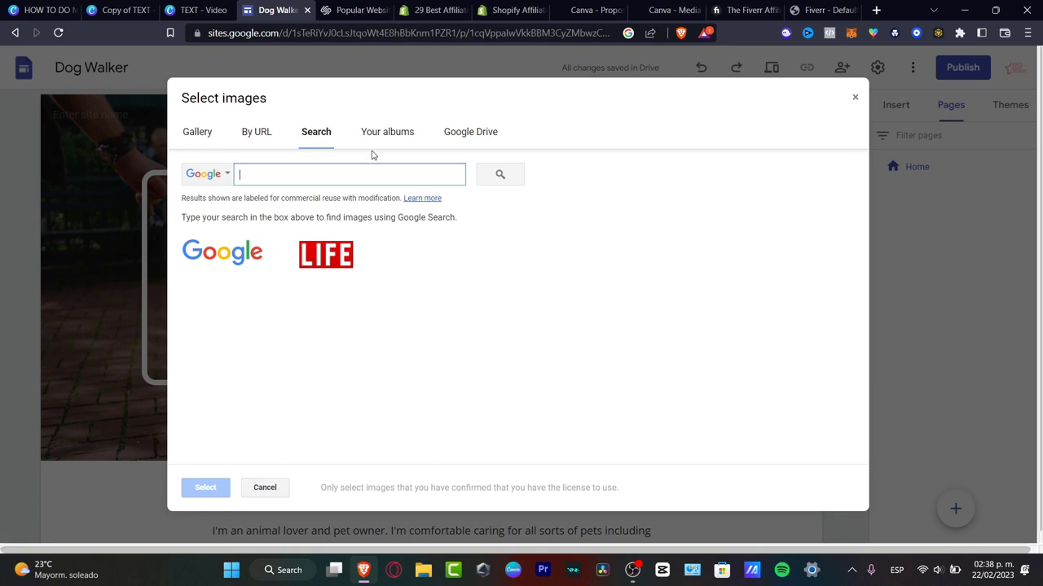
pyautogui.write('fiverr')
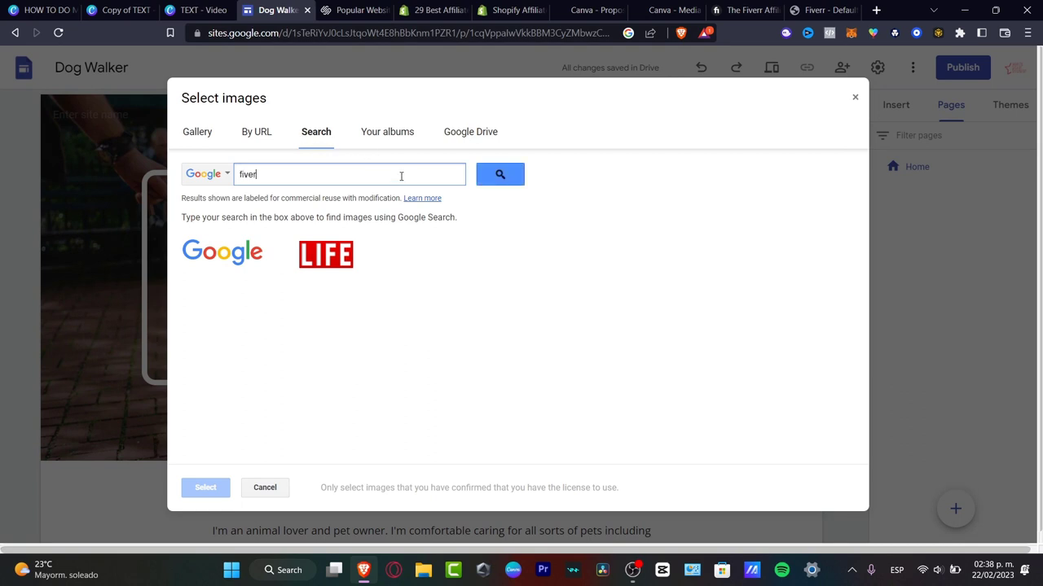
pyautogui.press('Return')
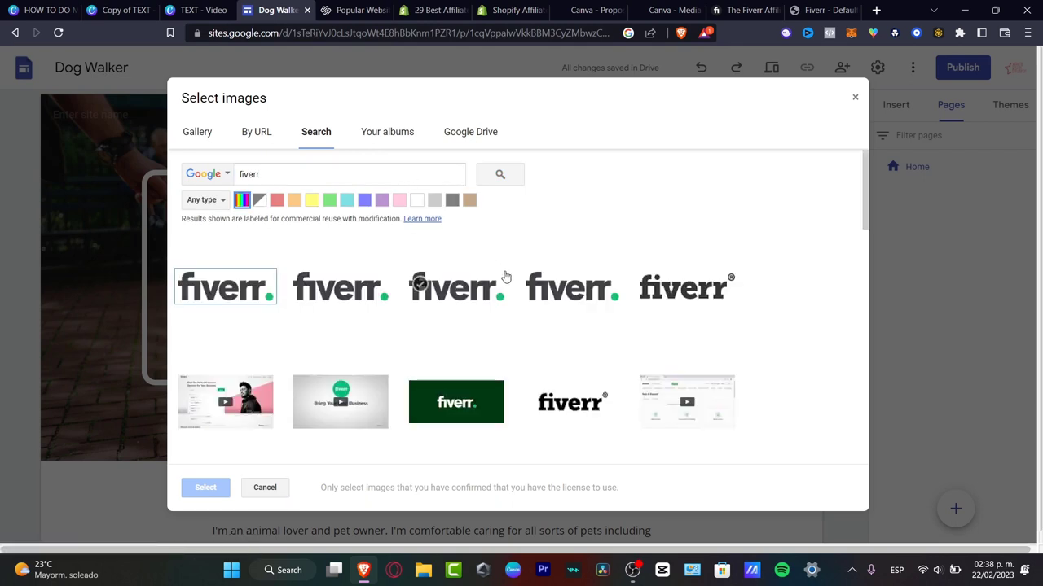
pyautogui.scroll(-3, 508, 293)
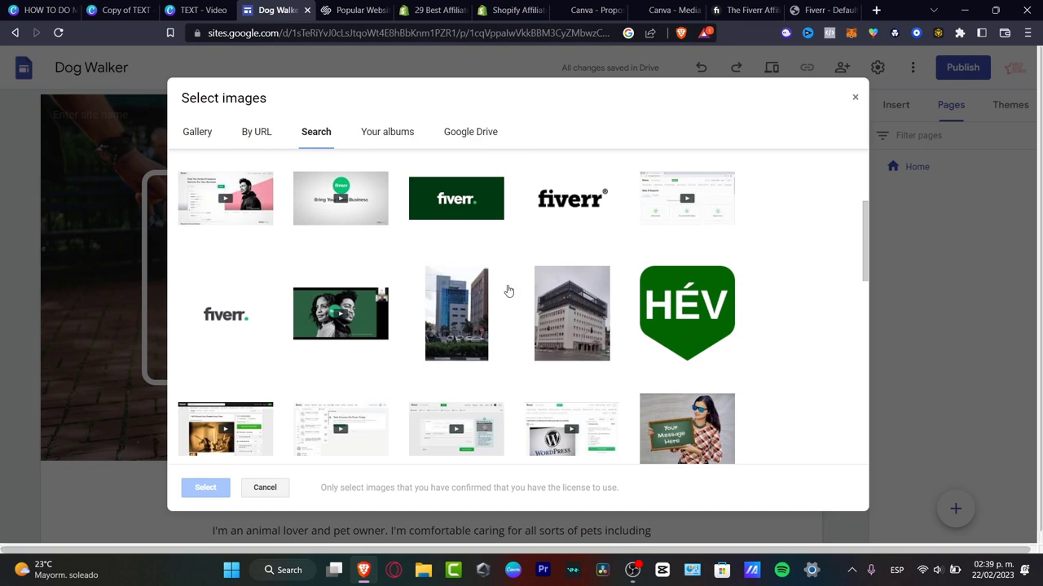
pyautogui.click(473, 205)
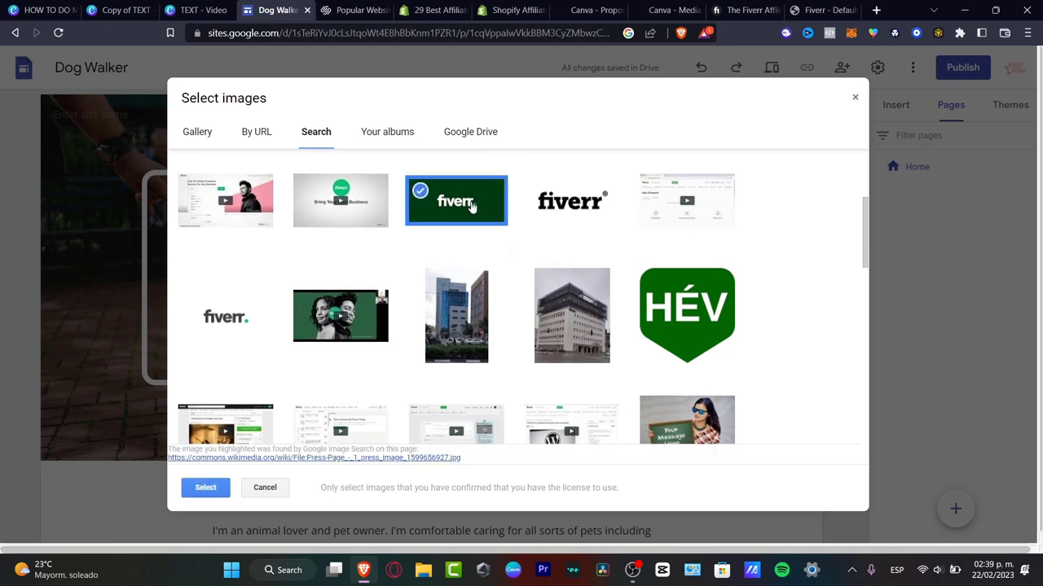
pyautogui.click(240, 320)
pyautogui.click(205, 487)
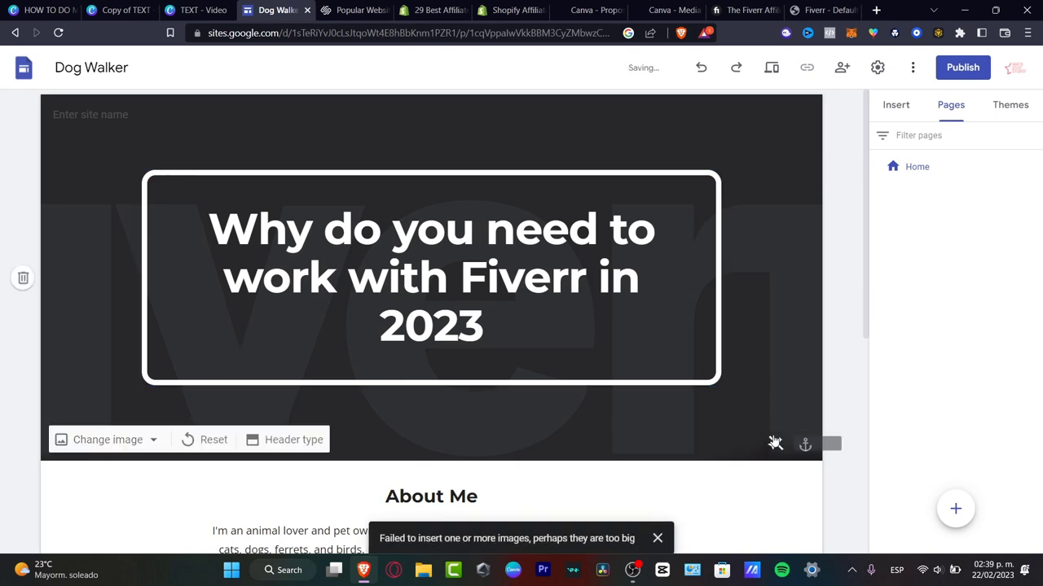
pyautogui.click(96, 448)
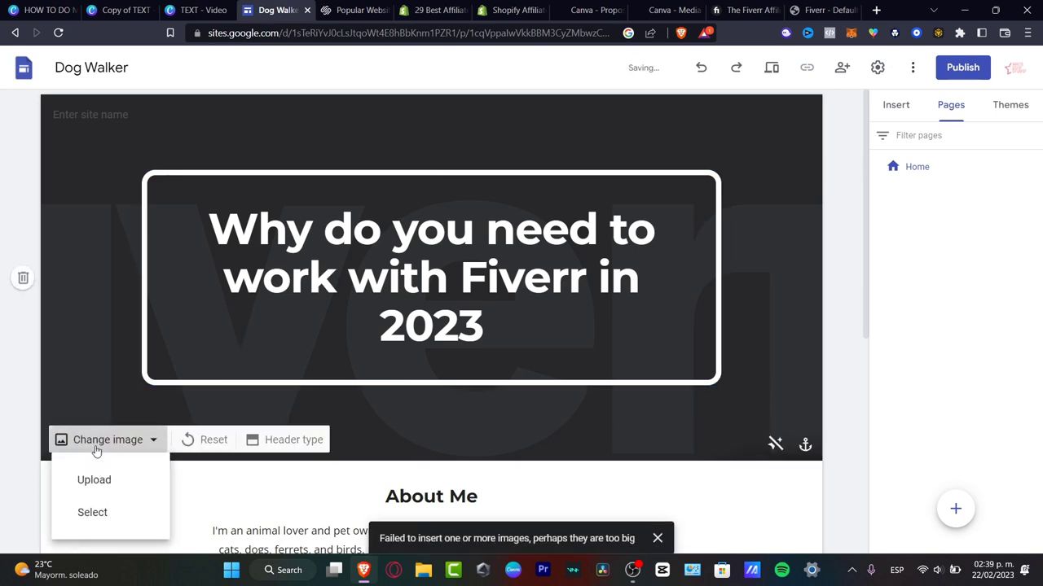
pyautogui.scroll(-2, 505, 480)
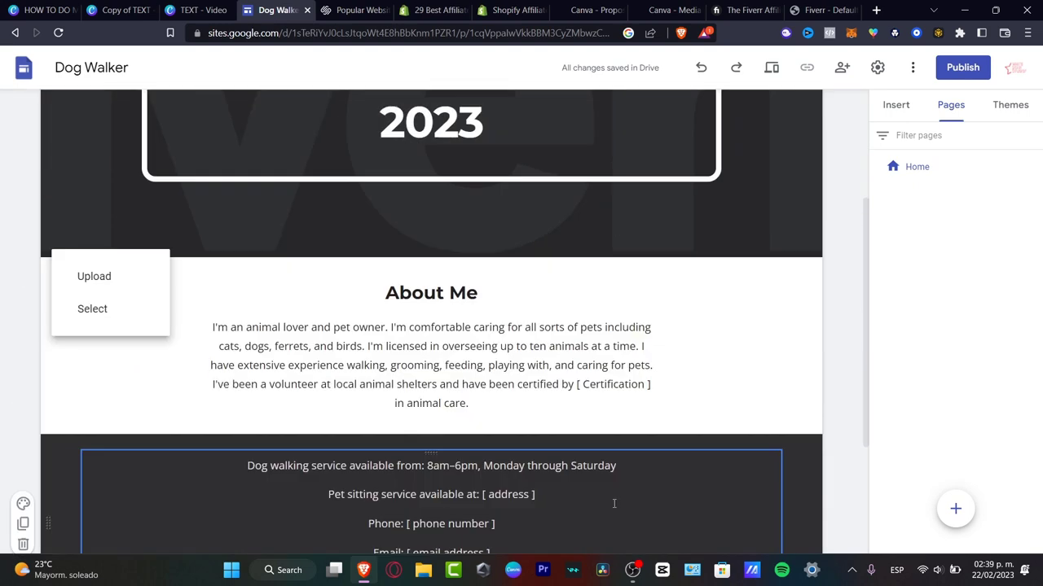
# Replace the About Me heading text with 'What is Fiverr'
pyautogui.click(469, 292)
pyautogui.tripleClick(468, 292)
pyautogui.write('What ')
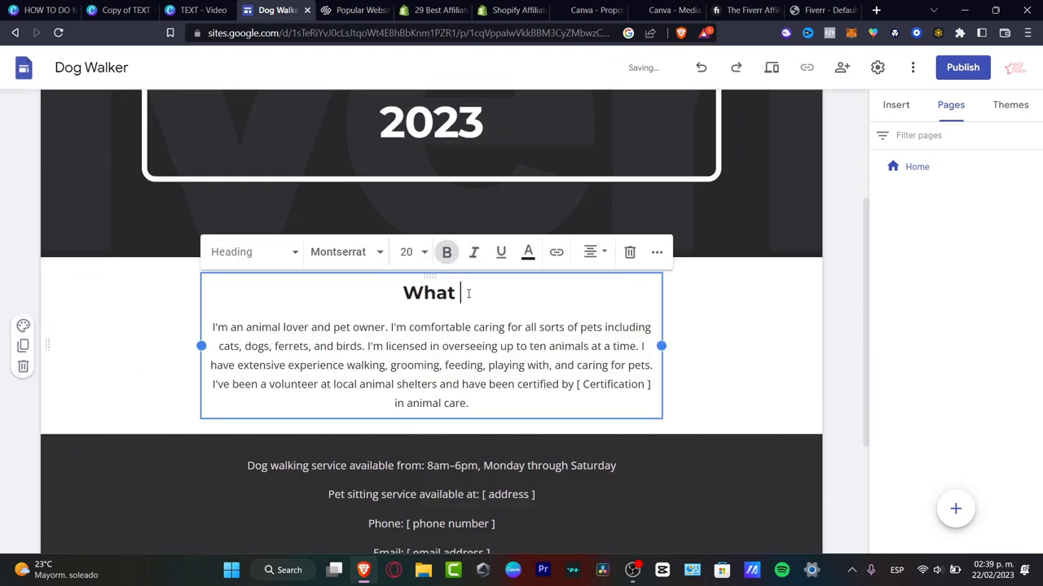
pyautogui.write('is Fiverr')
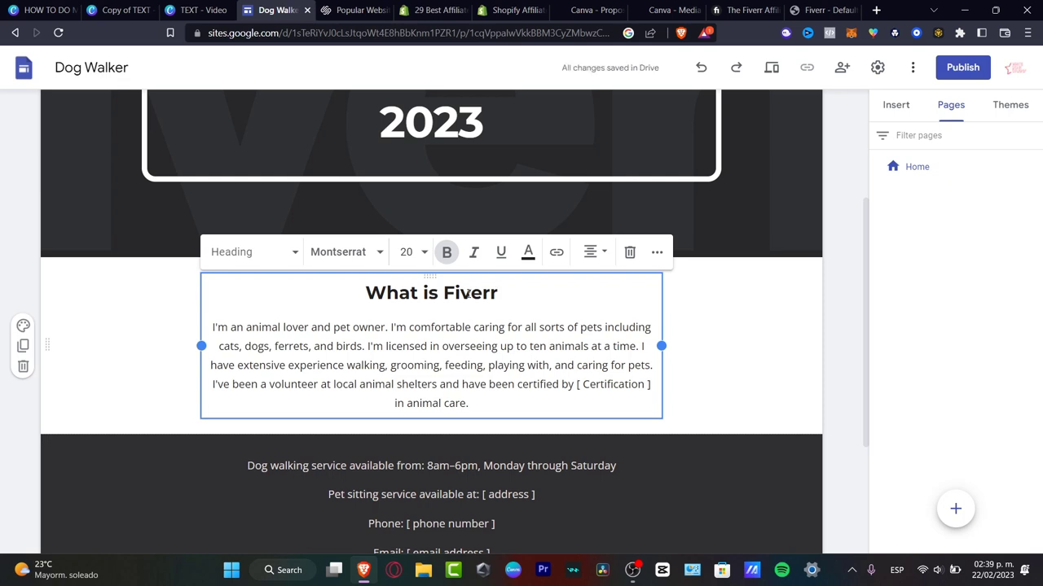
pyautogui.scroll(-3, 556, 395)
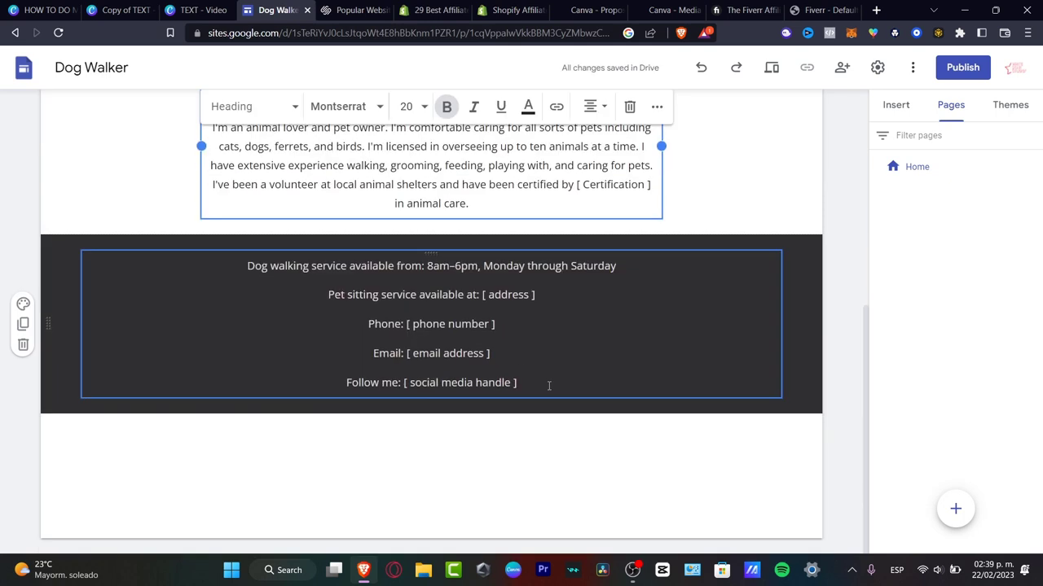
# Replace the contact details text with a bold, size 18 'The Benefits of being a Freelancer' heading
pyautogui.click(533, 372)
pyautogui.moveTo(518, 382); pyautogui.dragTo(219, 255)
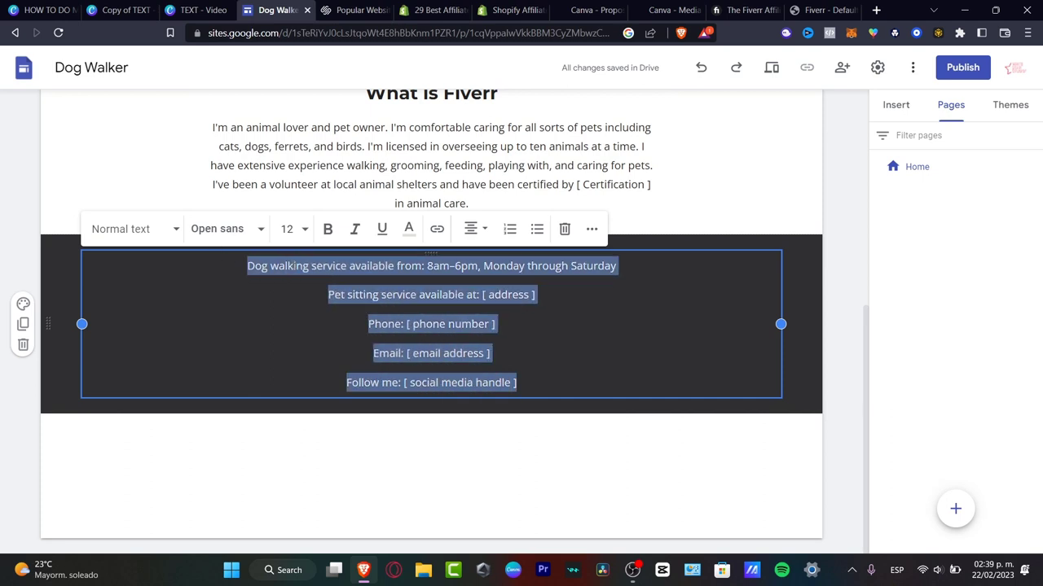
pyautogui.write('The Benefits of bei')
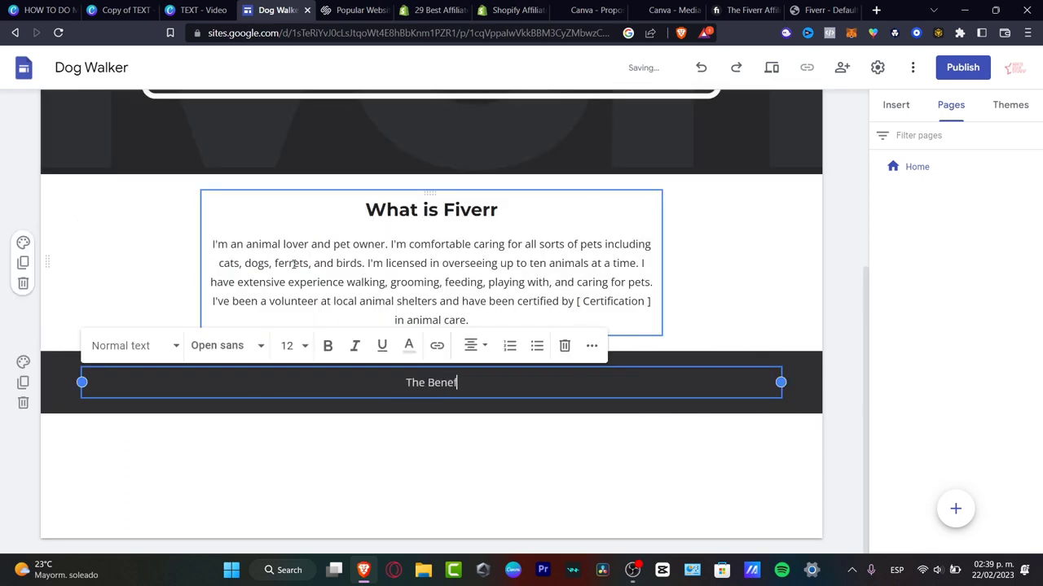
pyautogui.write('ng a Freelancer')
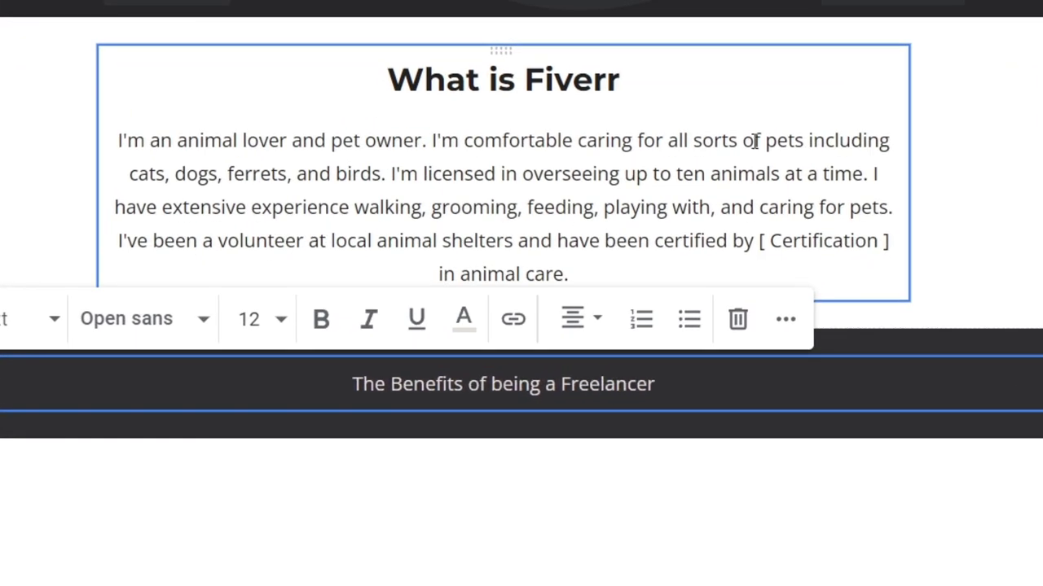
pyautogui.click(559, 383)
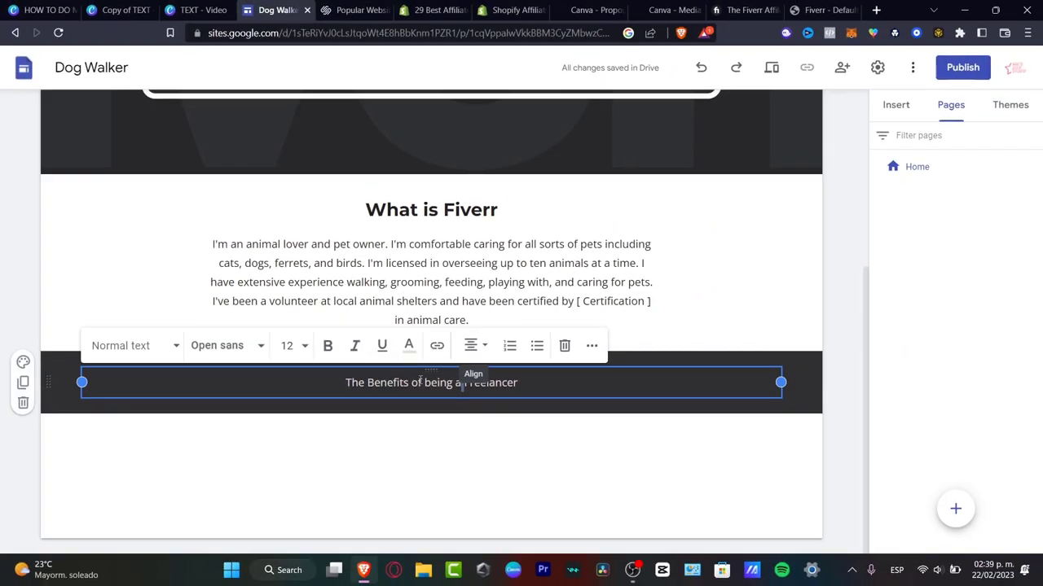
pyautogui.moveTo(341, 381); pyautogui.dragTo(530, 384)
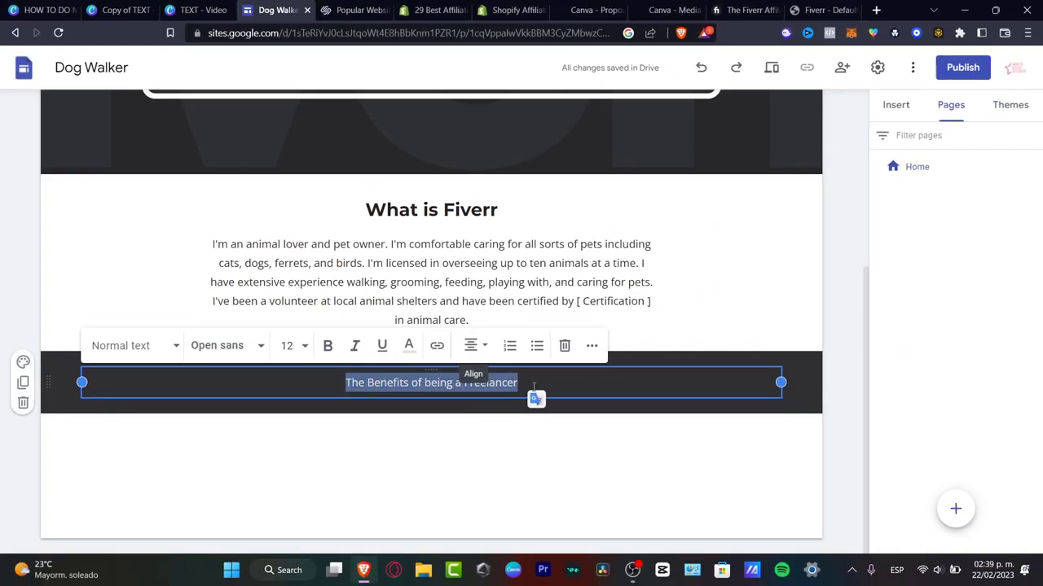
pyautogui.click(328, 346)
pyautogui.click(298, 347)
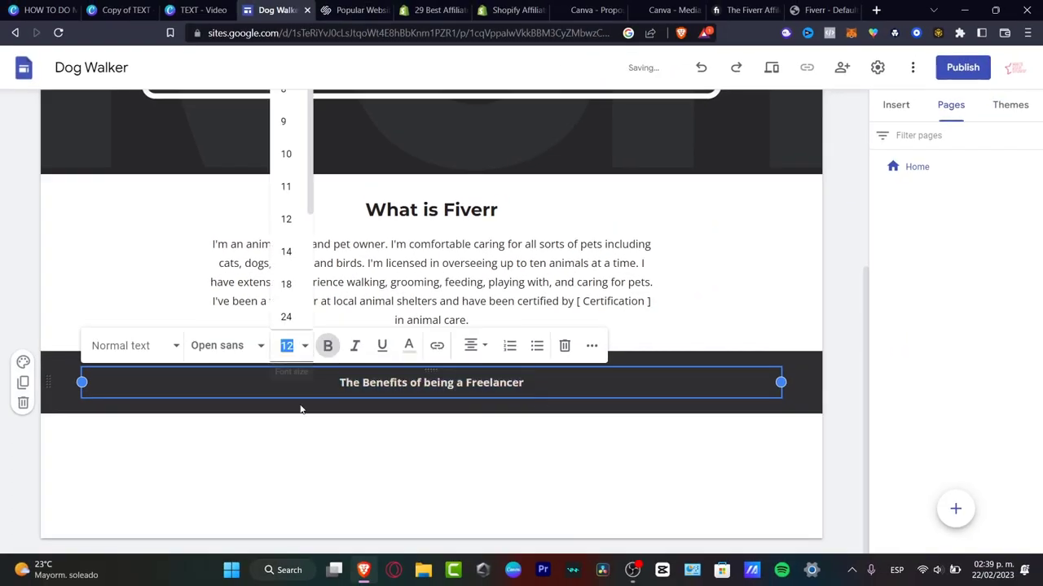
pyautogui.click(293, 295)
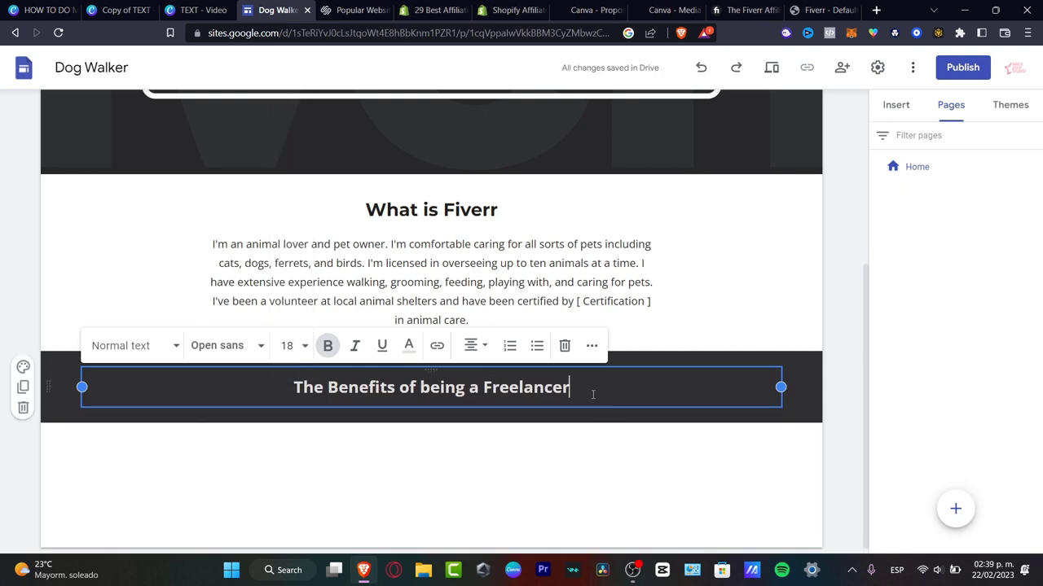
# Add a size 12 body line 'This is an example.' below the benefits heading
pyautogui.press('Return')
pyautogui.press('Return')
pyautogui.write('dsasds')
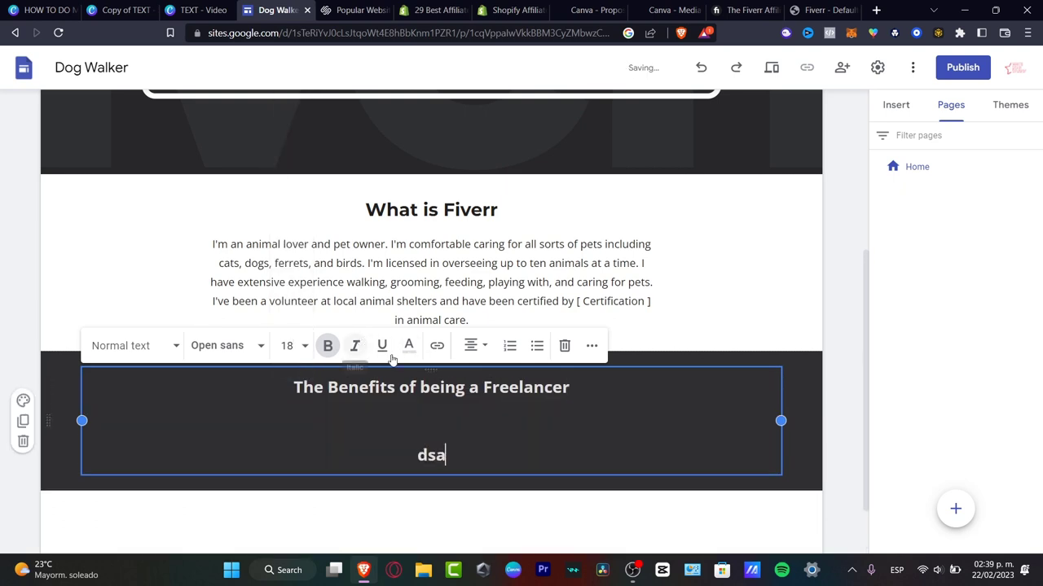
pyautogui.doubleClick(423, 455)
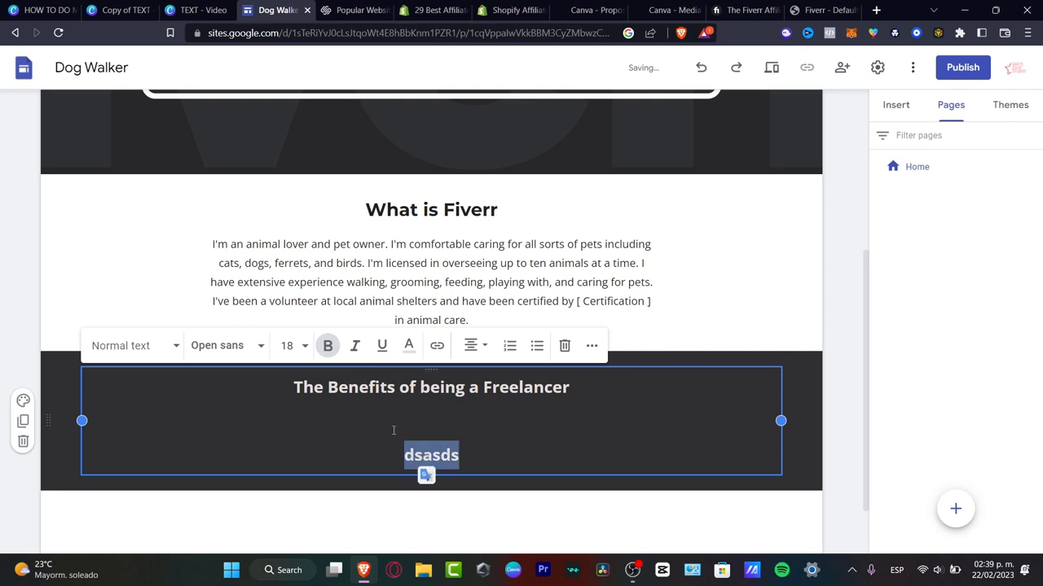
pyautogui.click(296, 345)
pyautogui.click(286, 220)
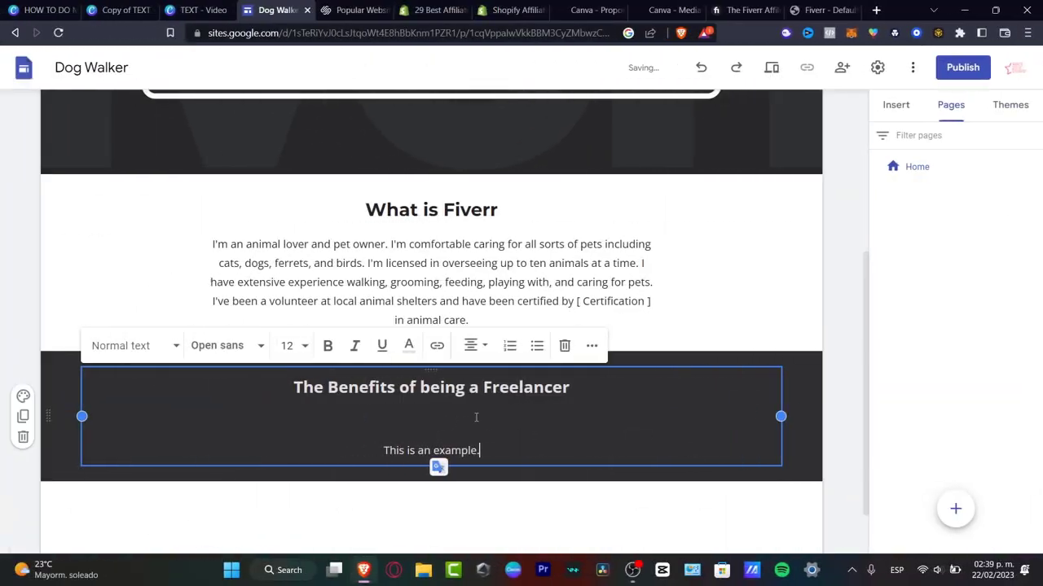
pyautogui.scroll(-1, 476, 414)
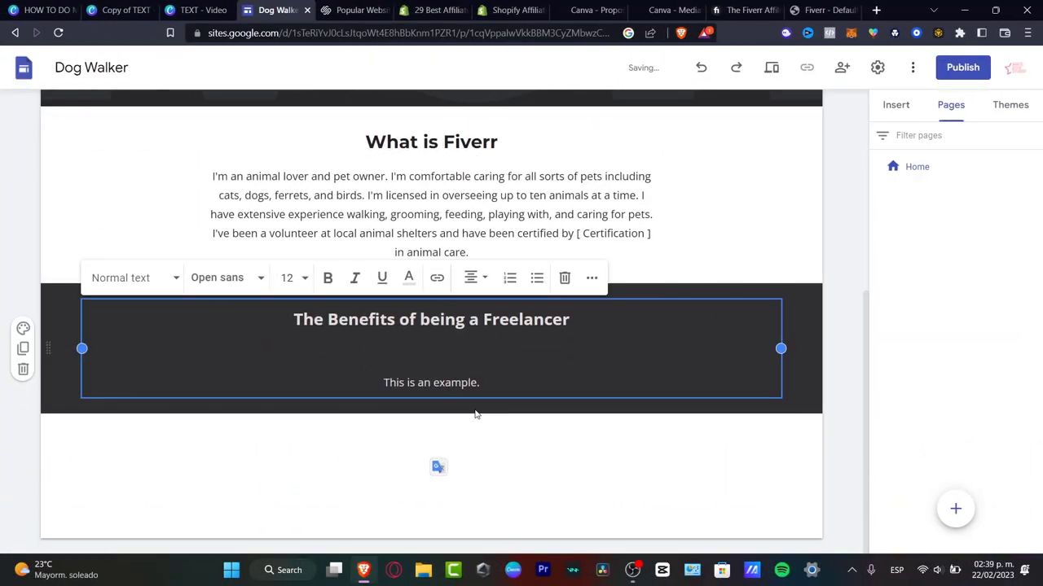
pyautogui.click(492, 430)
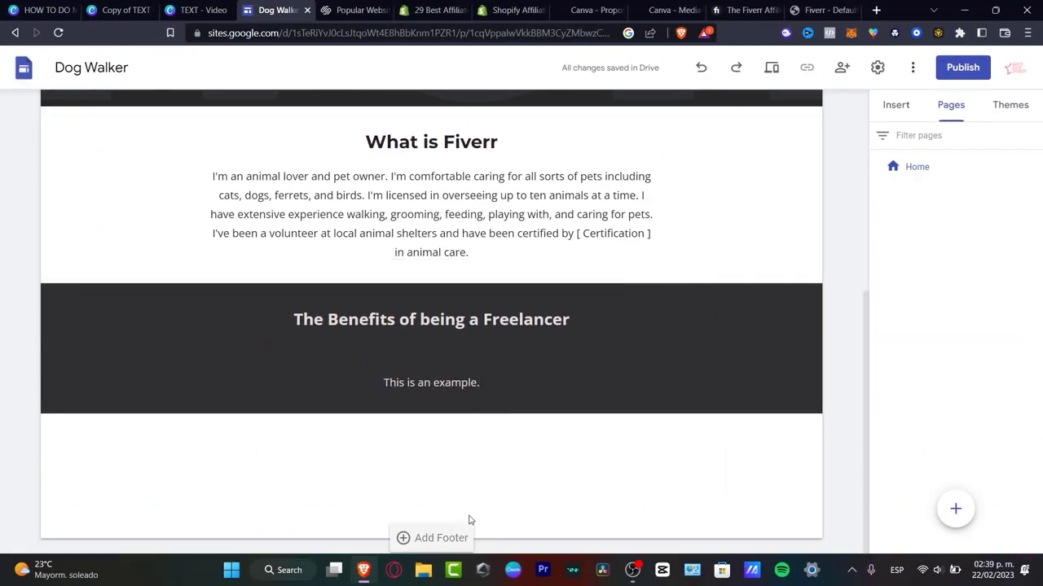
pyautogui.click(896, 108)
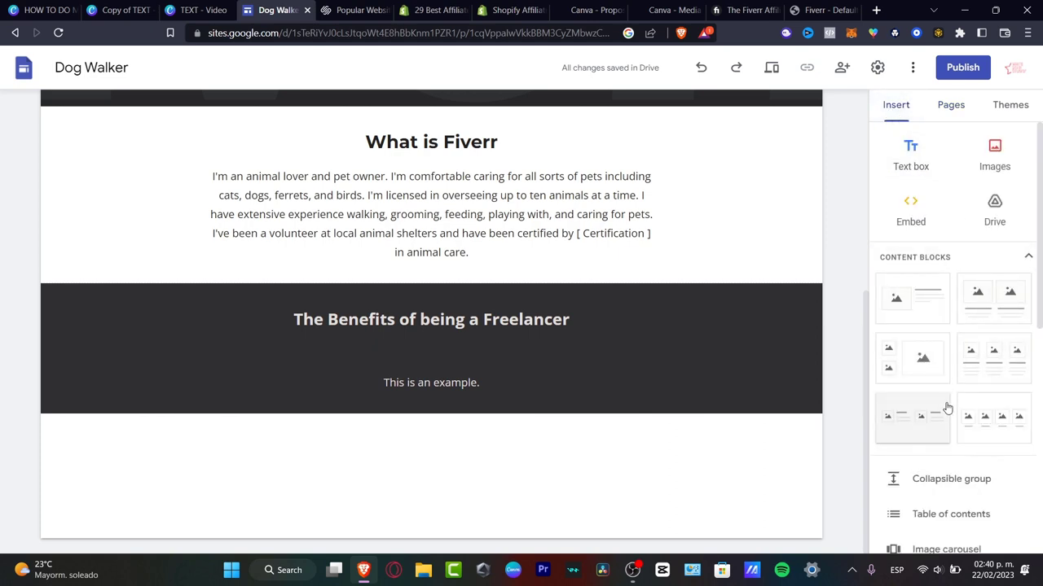
# Insert a centred text box reading 'Why choosing Fiverr' with the pasted reasons line below
pyautogui.scroll(-3, 947, 407)
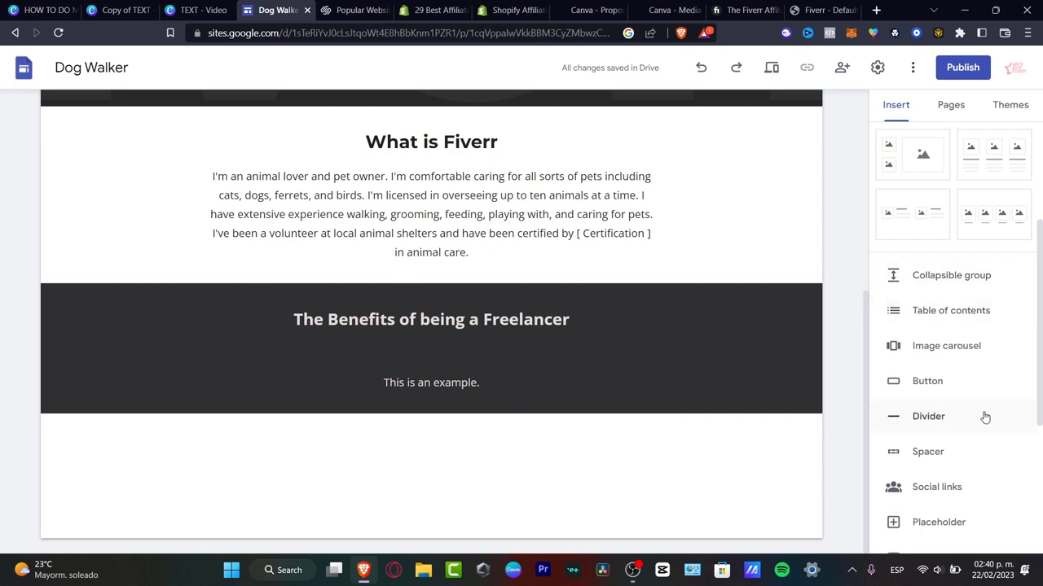
pyautogui.scroll(3, 977, 521)
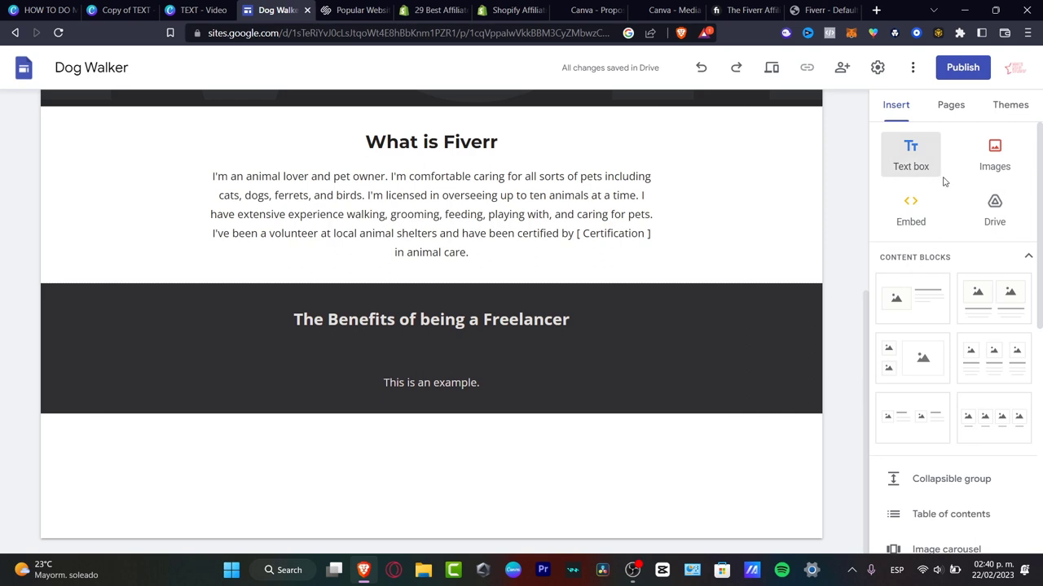
pyautogui.click(917, 168)
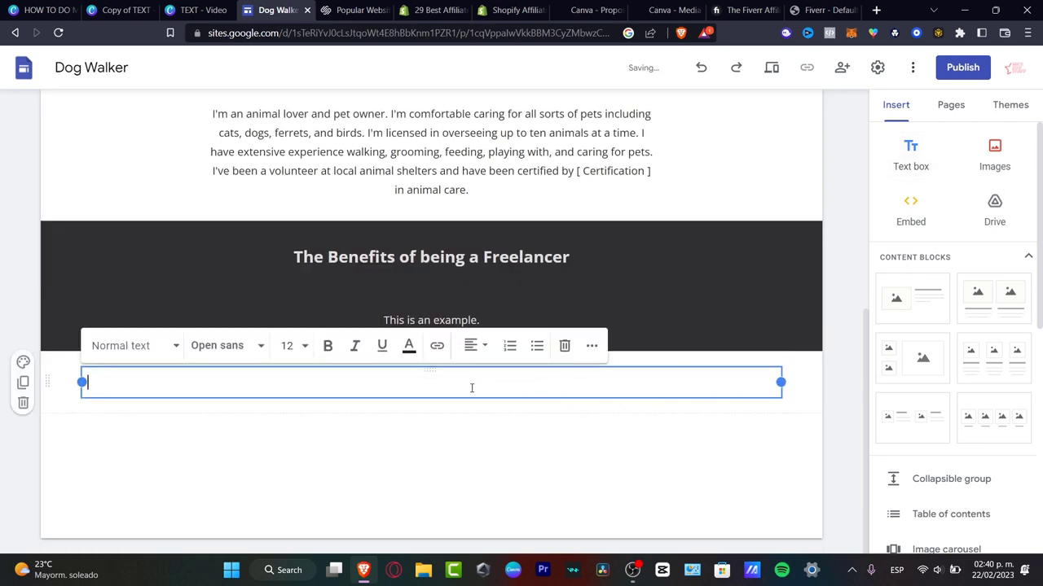
pyautogui.click(476, 347)
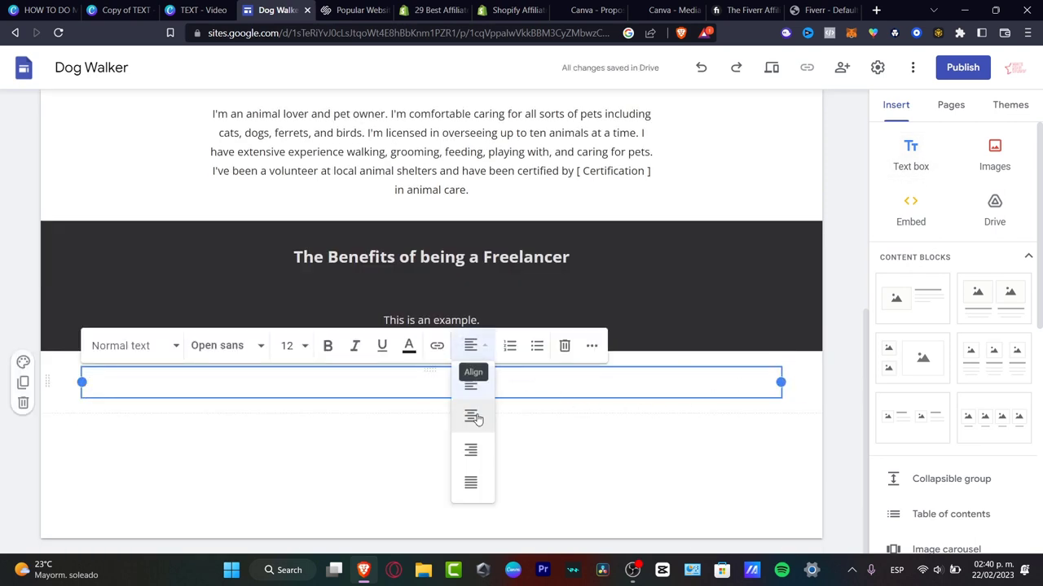
pyautogui.click(476, 420)
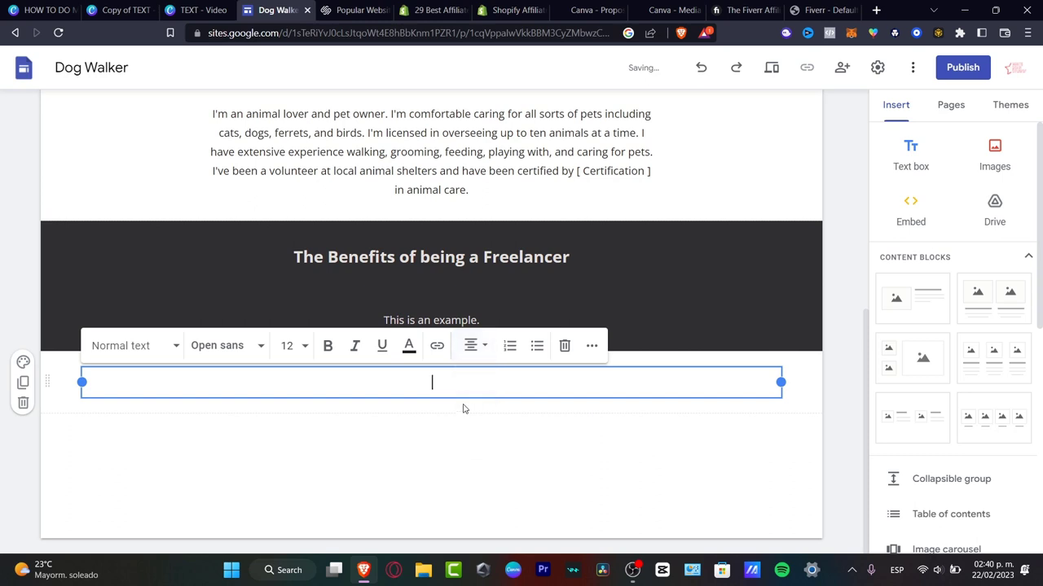
pyautogui.write('Why choosing Fiverr')
pyautogui.write('the reasons why fiverr is the right option for you.')
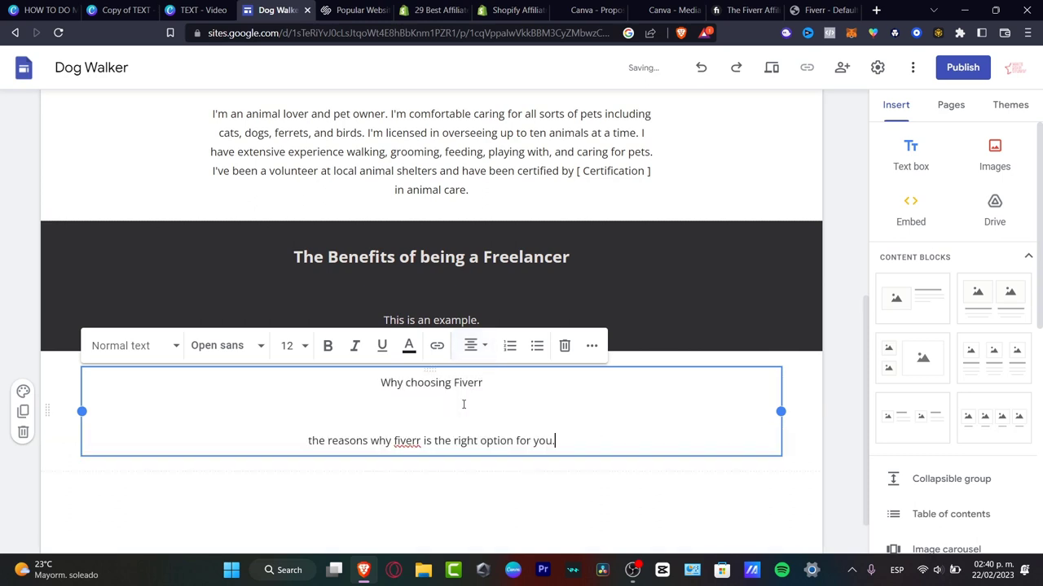
pyautogui.click(797, 414)
# Add a 'Get Started Today' line and set the 'Are you ready' paragraph to size 18
pyautogui.scroll(5, 794, 403)
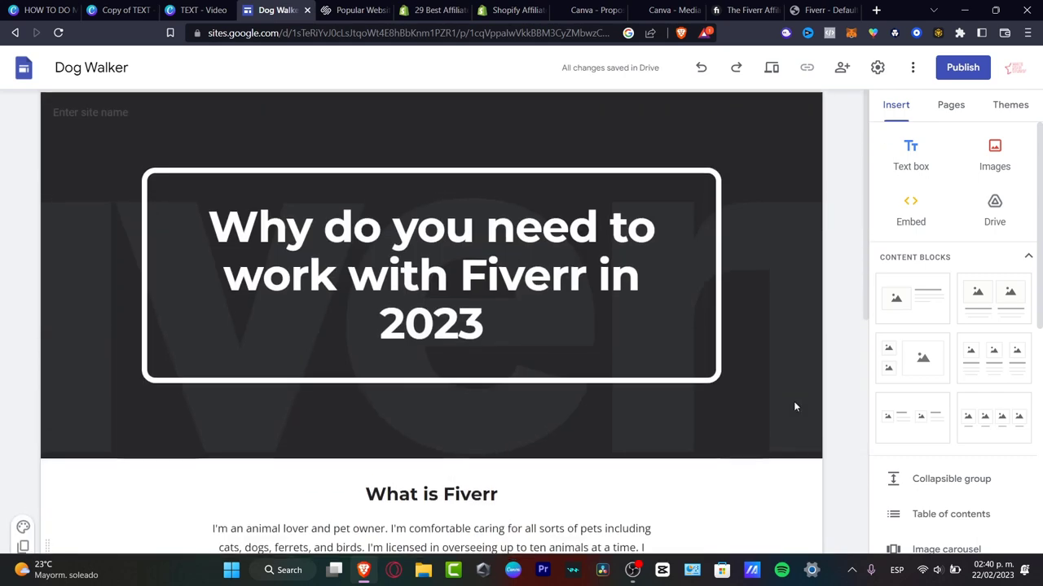
pyautogui.scroll(-2, 793, 403)
pyautogui.scroll(-3, 794, 403)
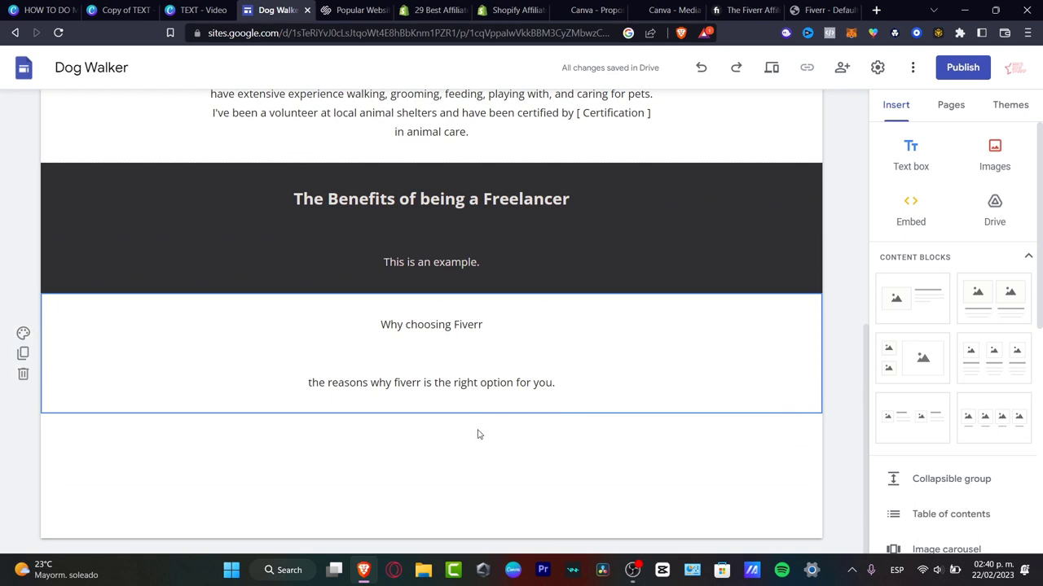
pyautogui.click(485, 383)
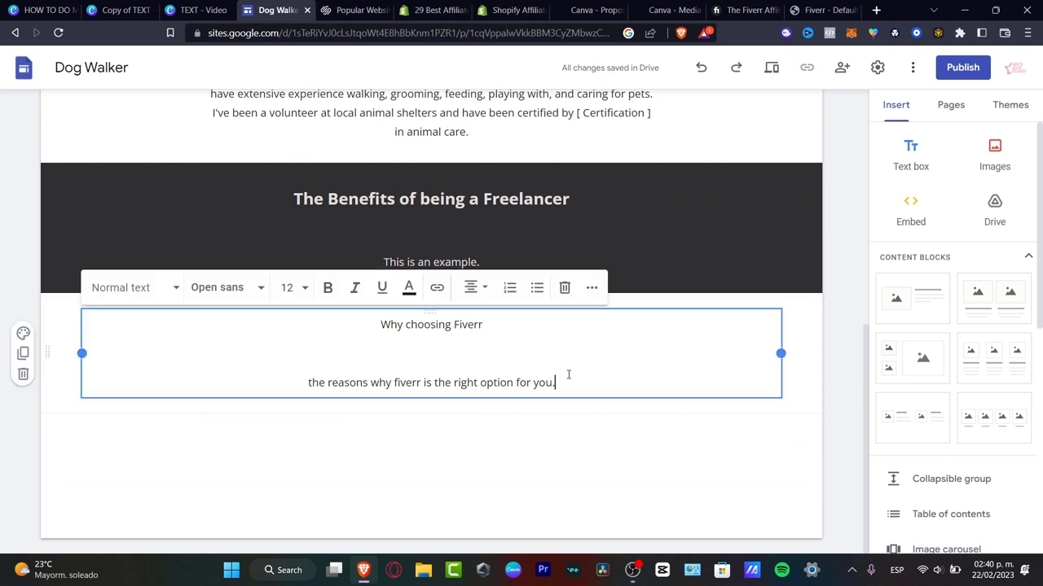
pyautogui.press('Return')
pyautogui.press('Return')
pyautogui.press('Return')
pyautogui.press('Return')
pyautogui.write('Get')
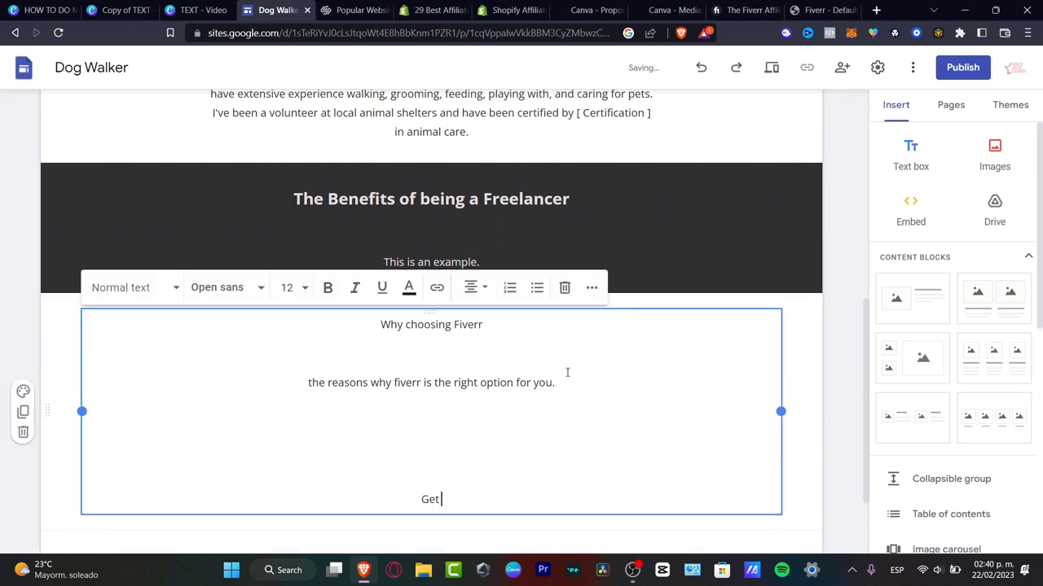
pyautogui.write(' Started f')
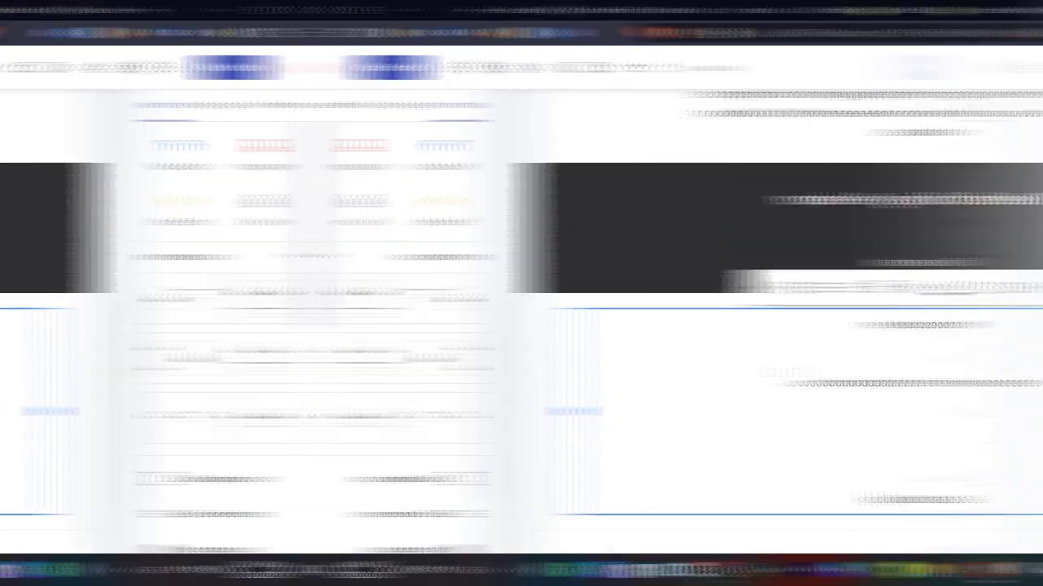
pyautogui.moveTo(698, 489); pyautogui.dragTo(143, 306)
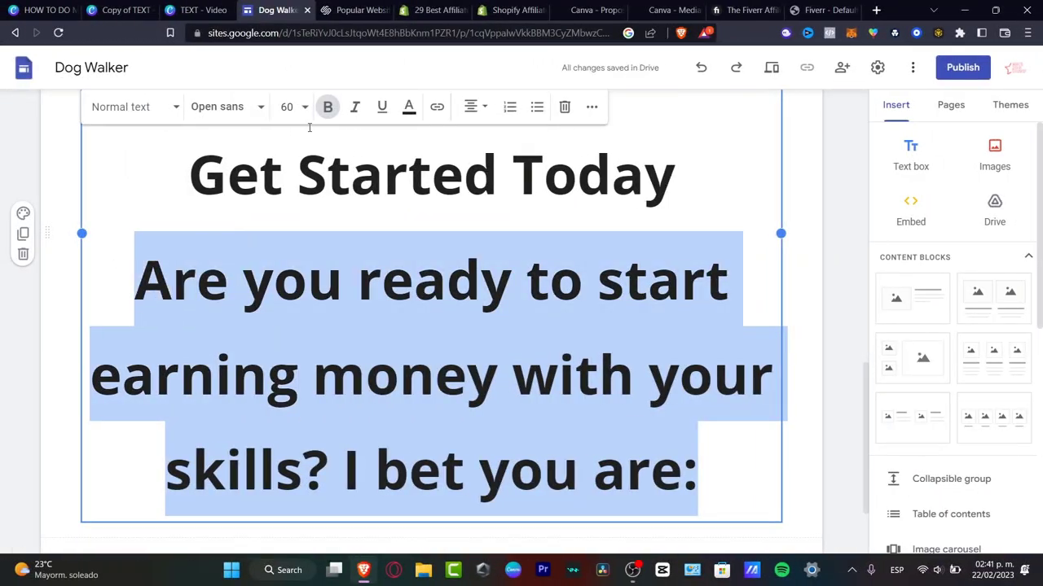
pyautogui.click(290, 106)
pyautogui.click(275, 337)
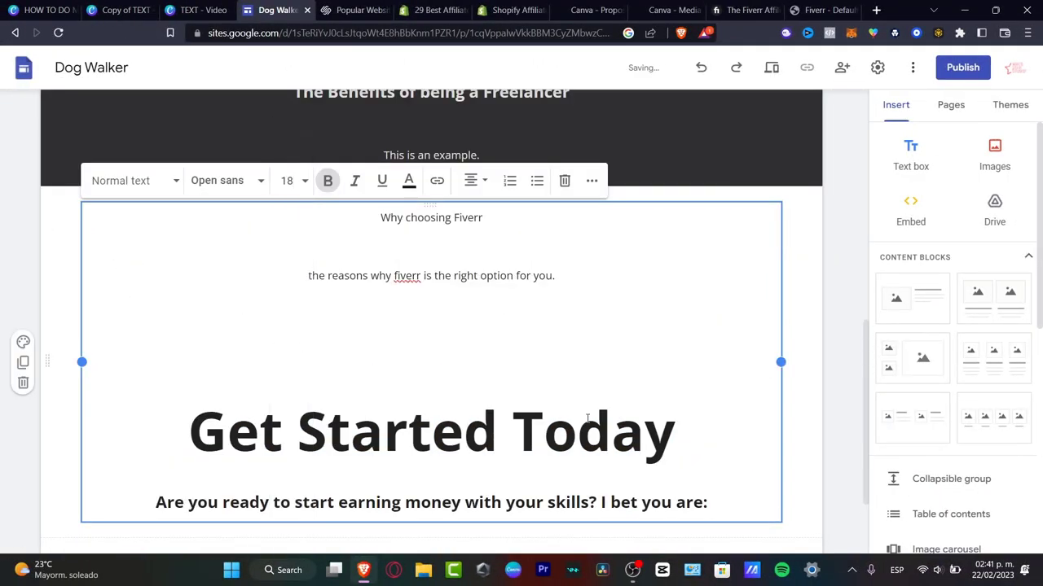
pyautogui.press('Return')
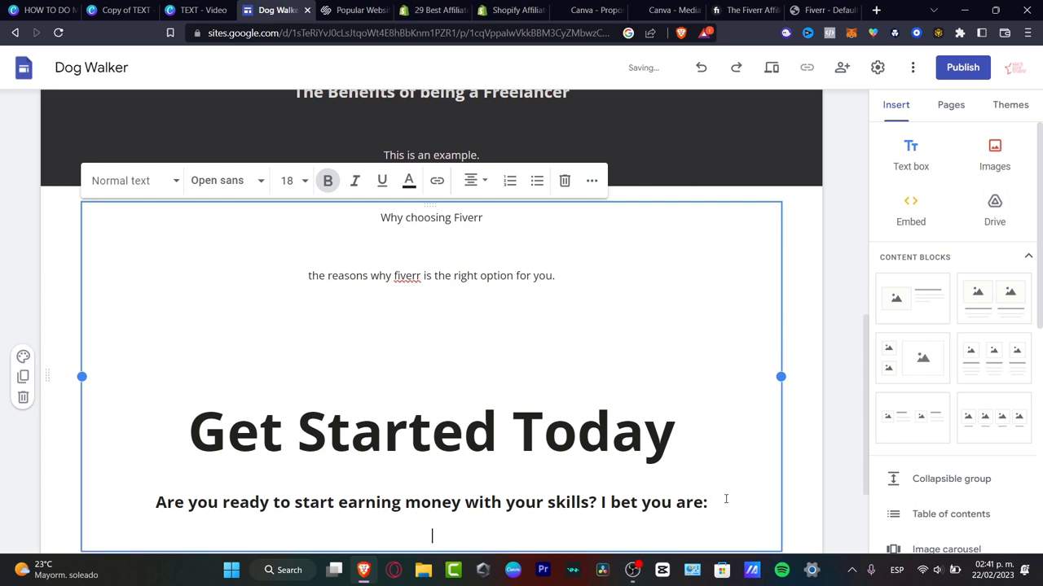
pyautogui.click(828, 472)
pyautogui.scroll(-5, 940, 206)
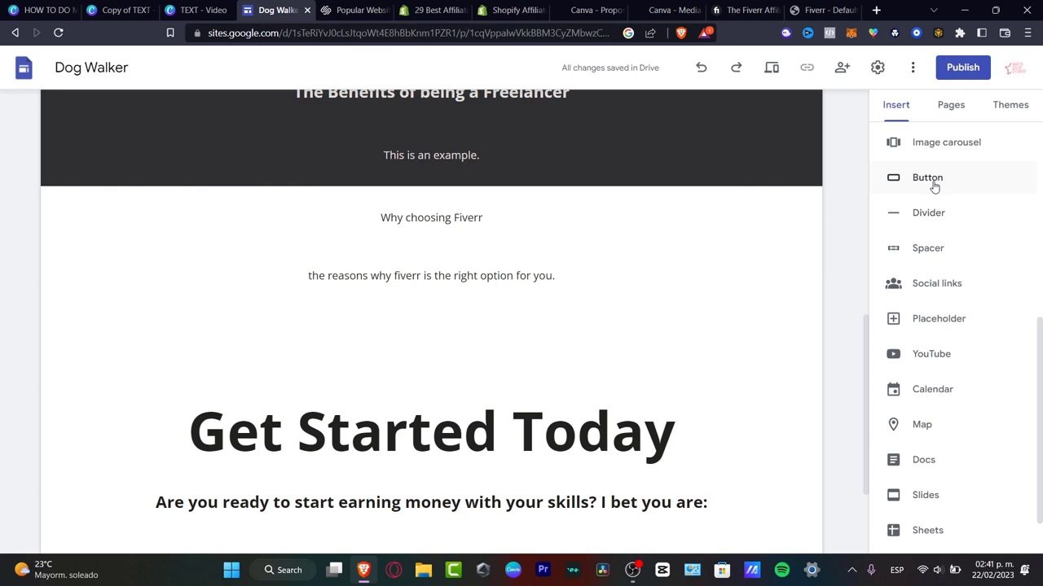
# Start a new button named 'Learn More' and bring up the Fiverr affiliate default links page
pyautogui.click(933, 182)
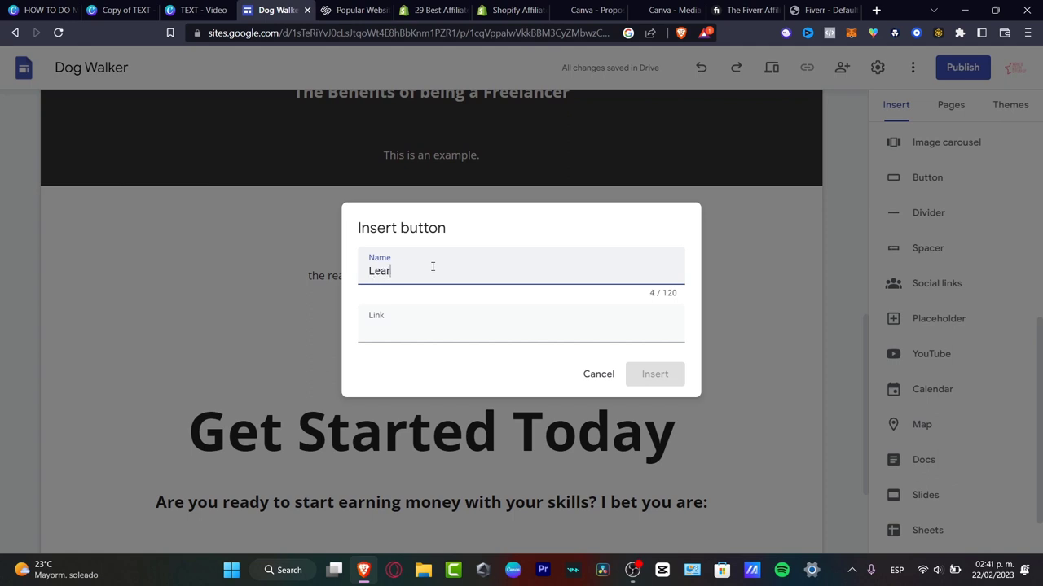
pyautogui.click(509, 325)
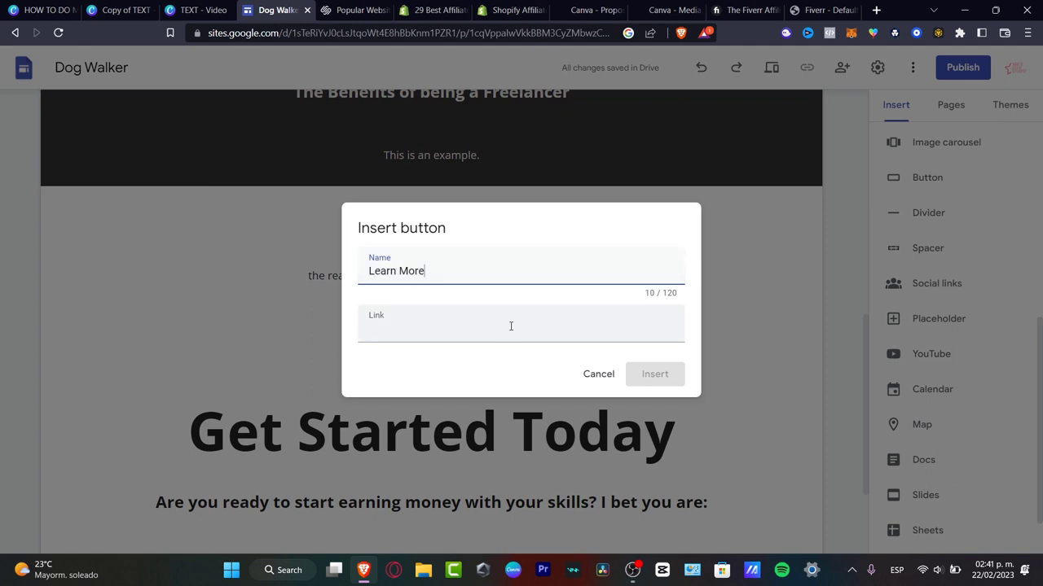
pyautogui.click(829, 12)
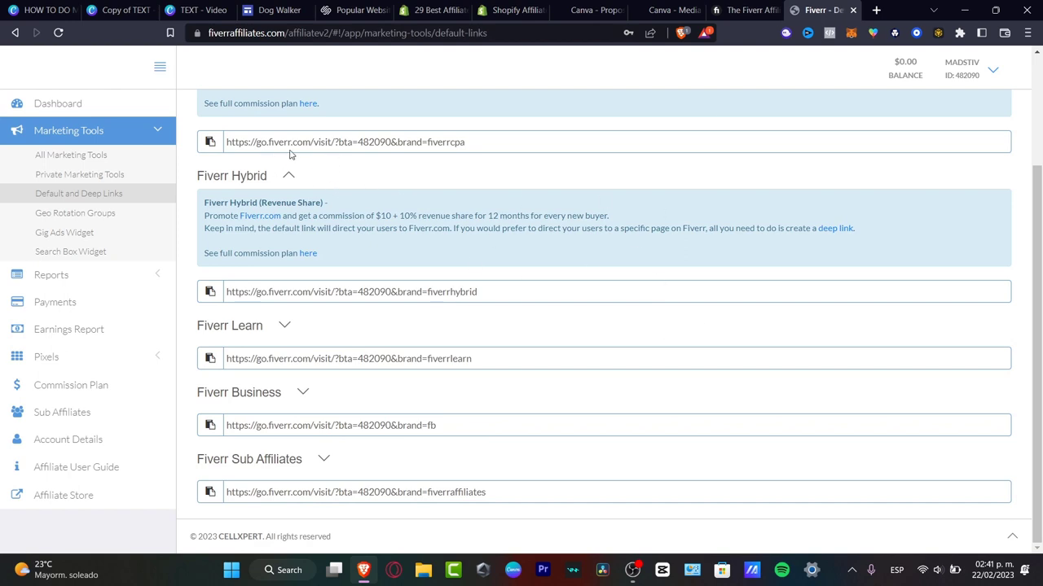
# Copy the Fiverr CPA affiliate link and return to the Learn More button dialog
pyautogui.click(398, 141)
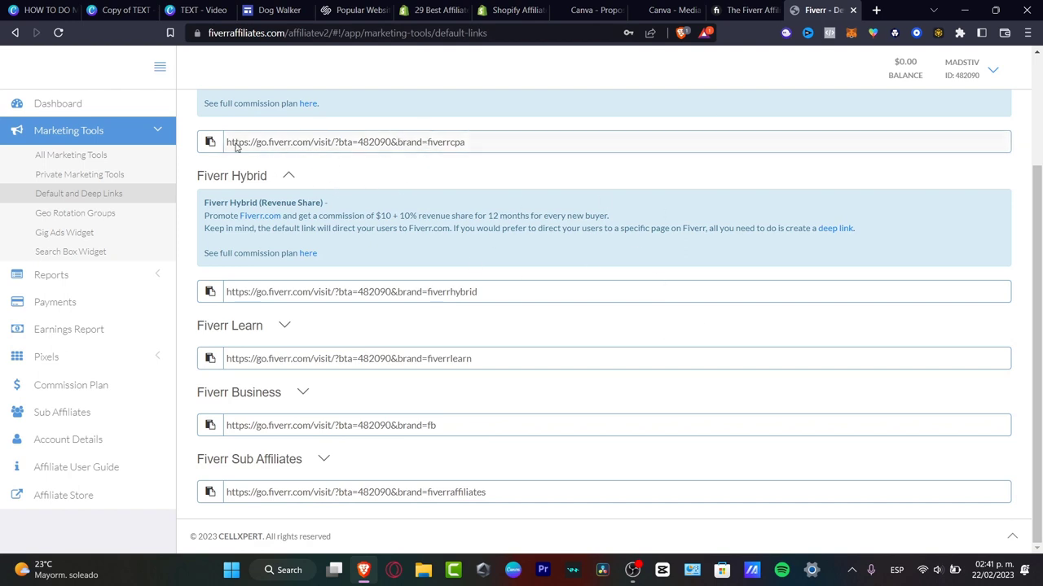
pyautogui.click(211, 142)
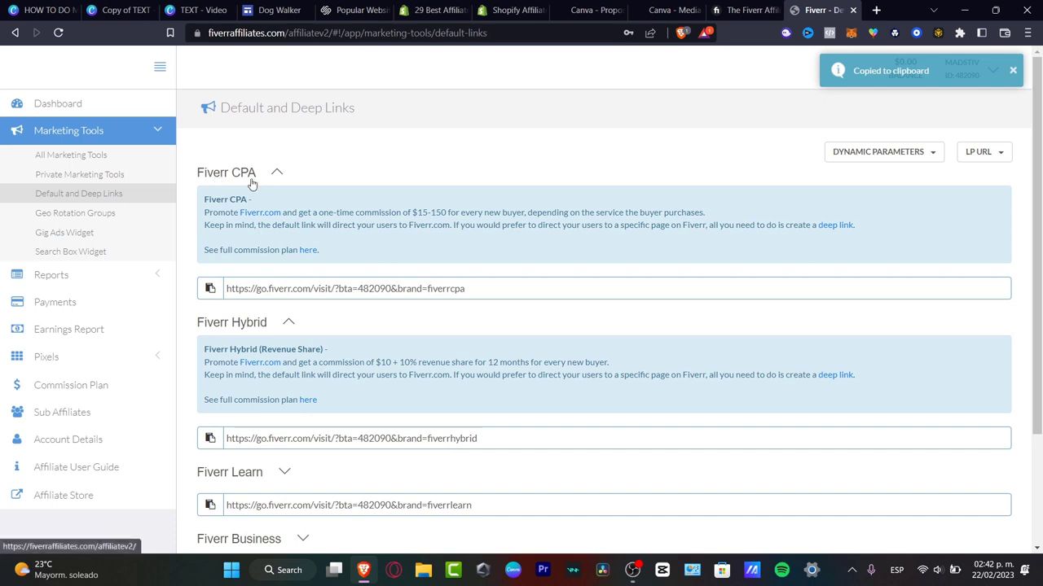
pyautogui.click(210, 288)
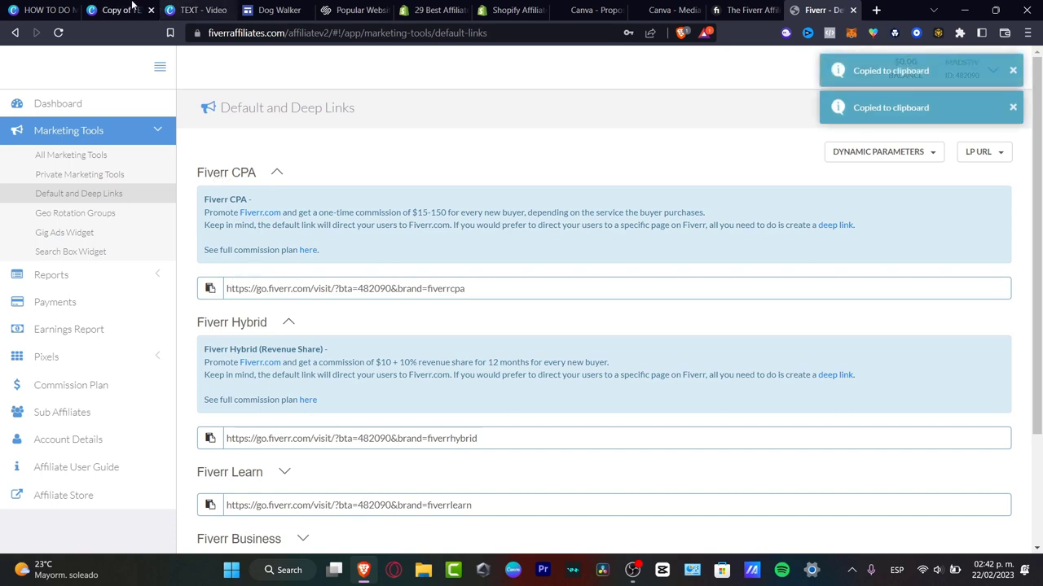
pyautogui.click(277, 10)
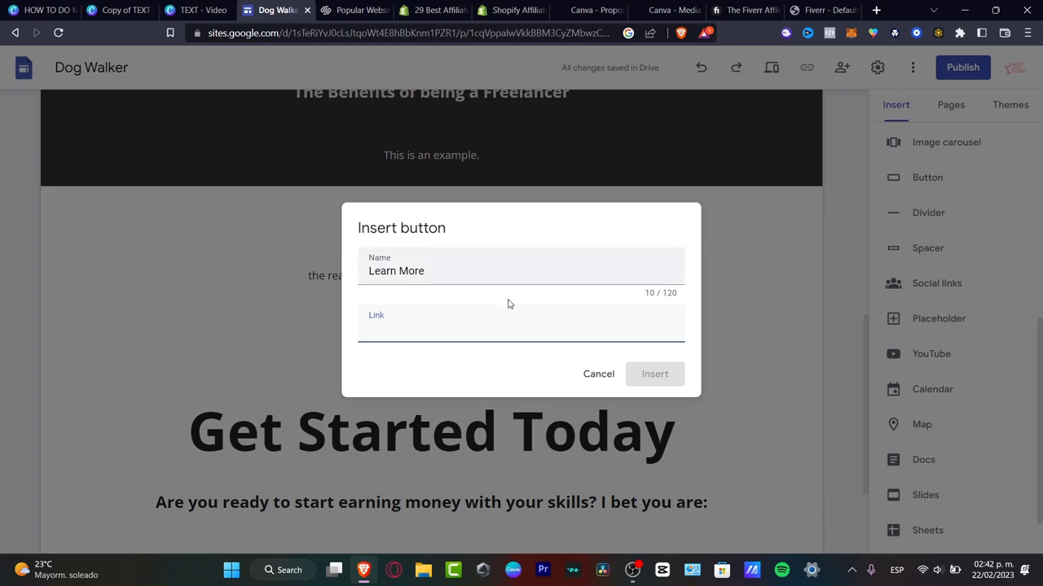
# Paste the CPA affiliate link as the Learn More button's link and insert the button
pyautogui.hotkey('ctrl', 'v')
pyautogui.click(642, 376)
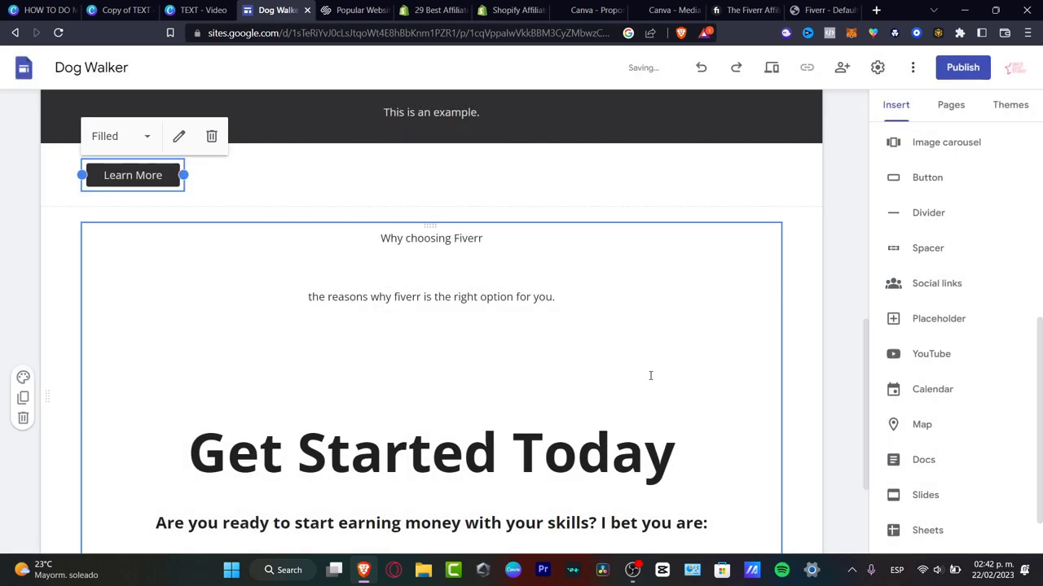
pyautogui.scroll(-3, 664, 345)
pyautogui.click(23, 361)
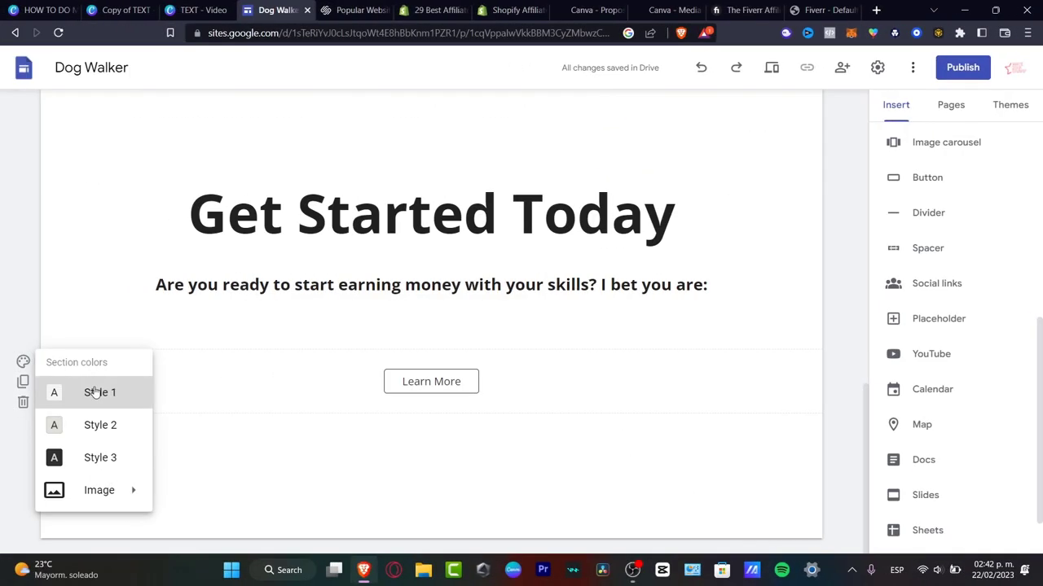
pyautogui.moveTo(124, 505)
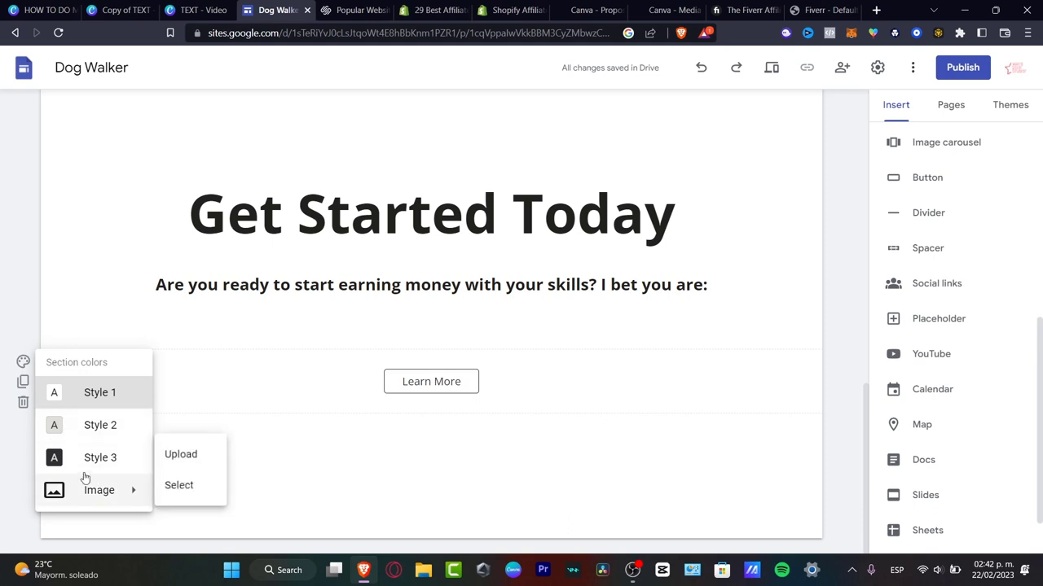
# Browse the site themes, cancel creating a custom theme, and publish the site
pyautogui.click(1007, 104)
pyautogui.scroll(-4, 936, 375)
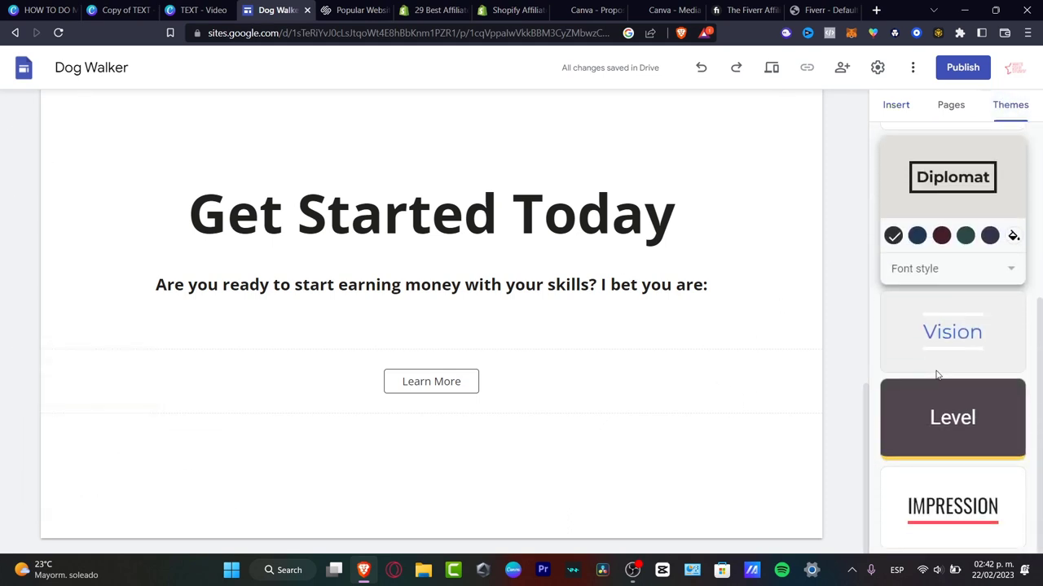
pyautogui.scroll(5, 936, 375)
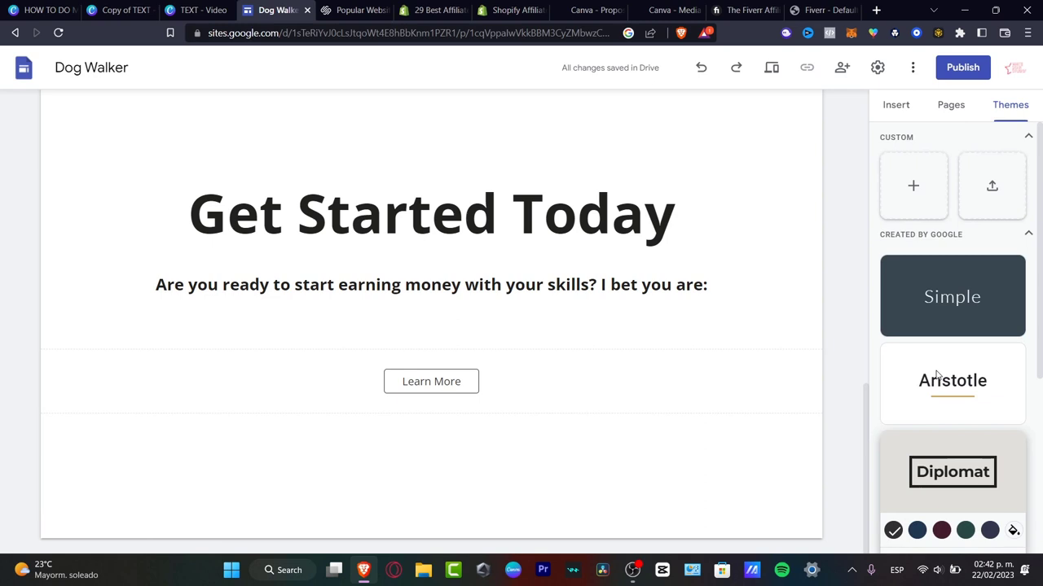
pyautogui.click(927, 207)
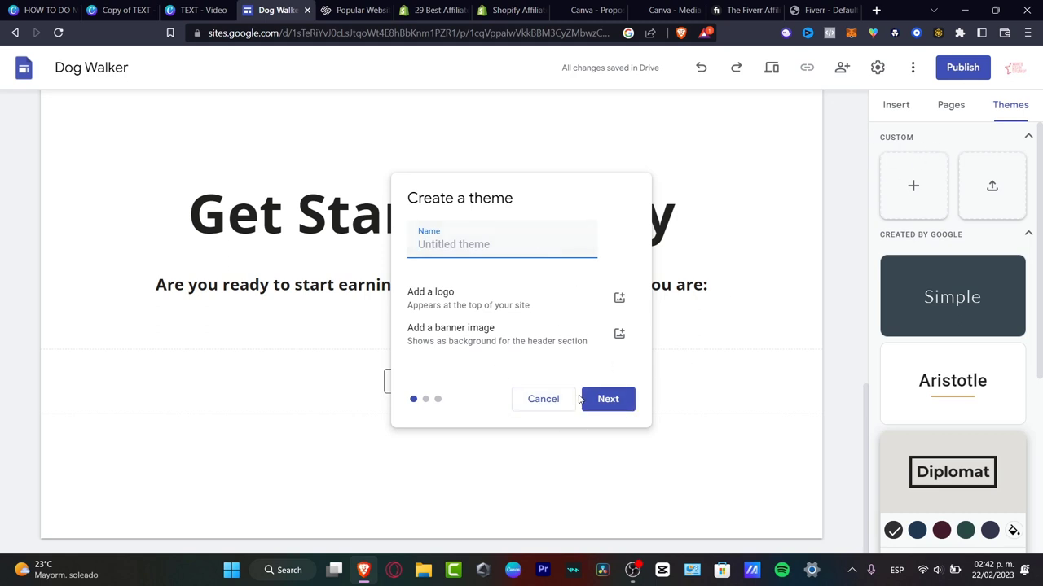
pyautogui.click(554, 399)
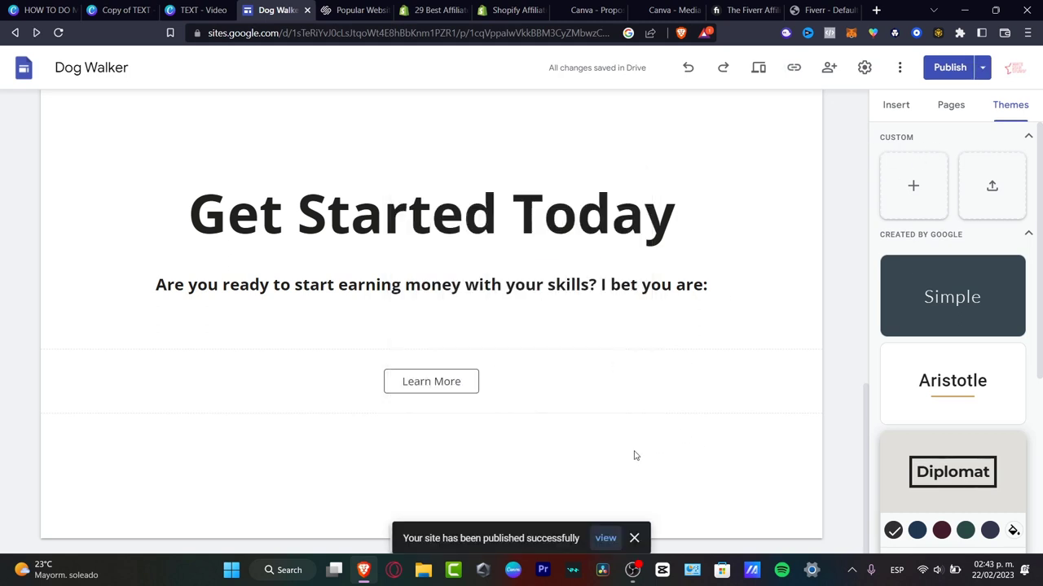
# View the live published site and click its Learn More button to test the affiliate link
pyautogui.click(610, 537)
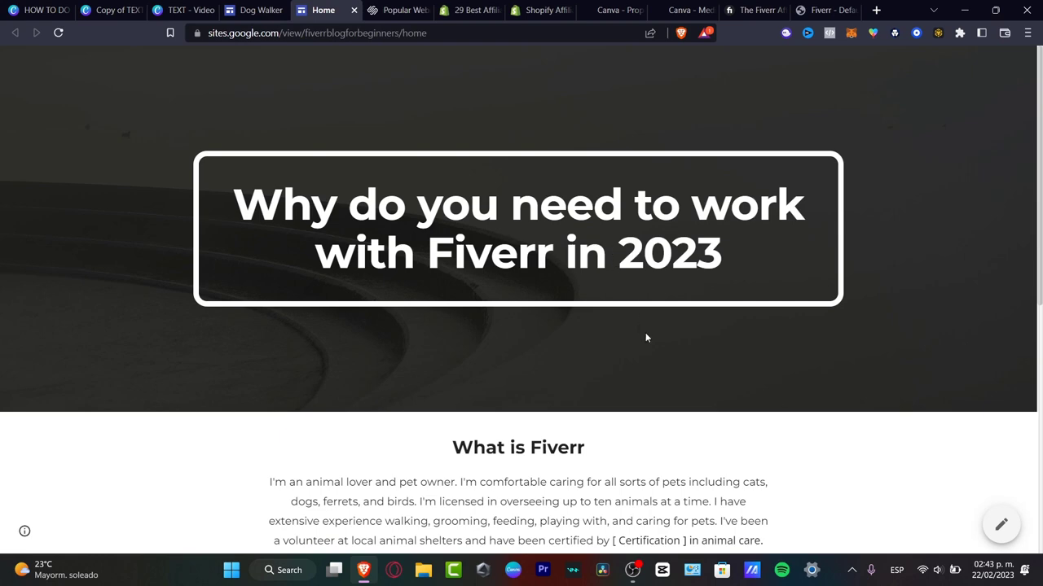
pyautogui.scroll(-2, 646, 337)
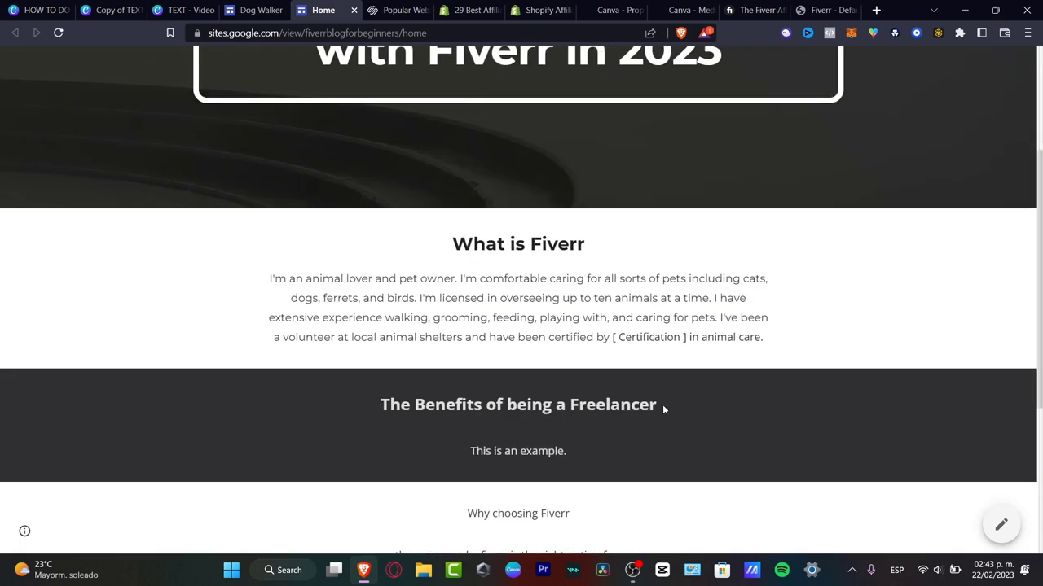
pyautogui.scroll(-2, 662, 407)
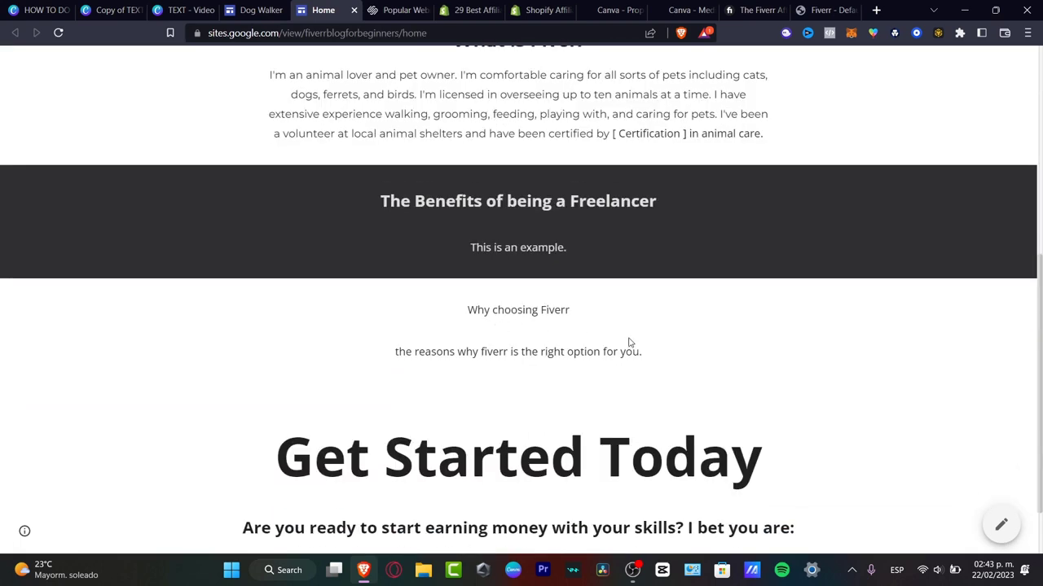
pyautogui.scroll(-1, 628, 343)
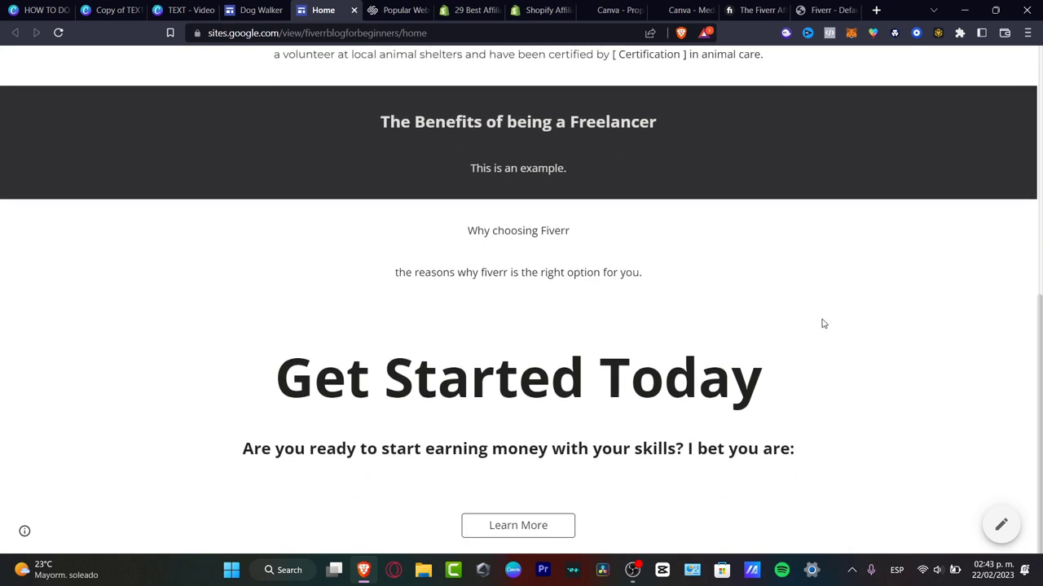
pyautogui.click(549, 526)
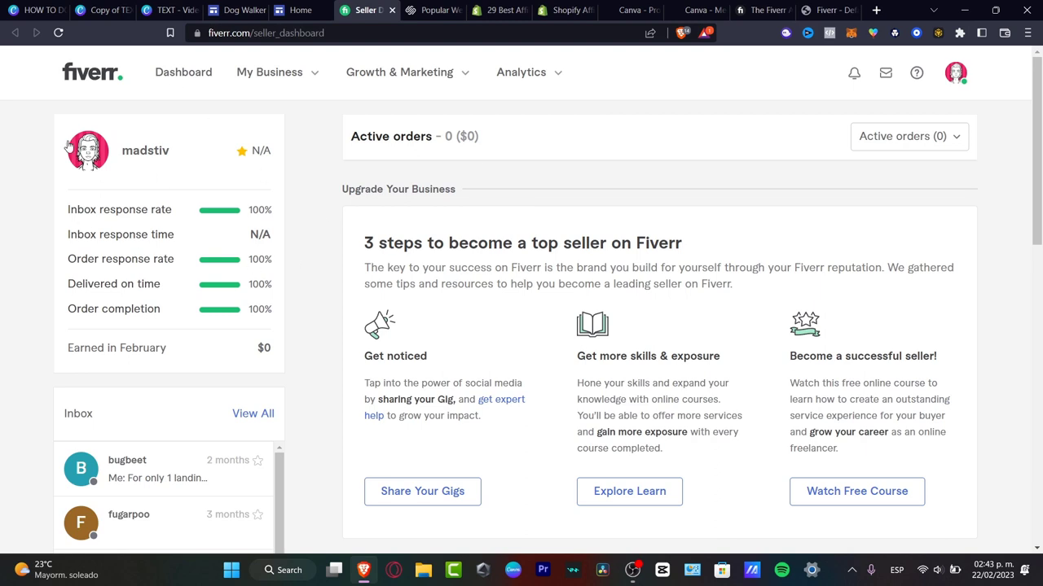
# Once the Fiverr Seller Dashboard loads, return to the affiliate Default and Deep Links page
pyautogui.click(824, 10)
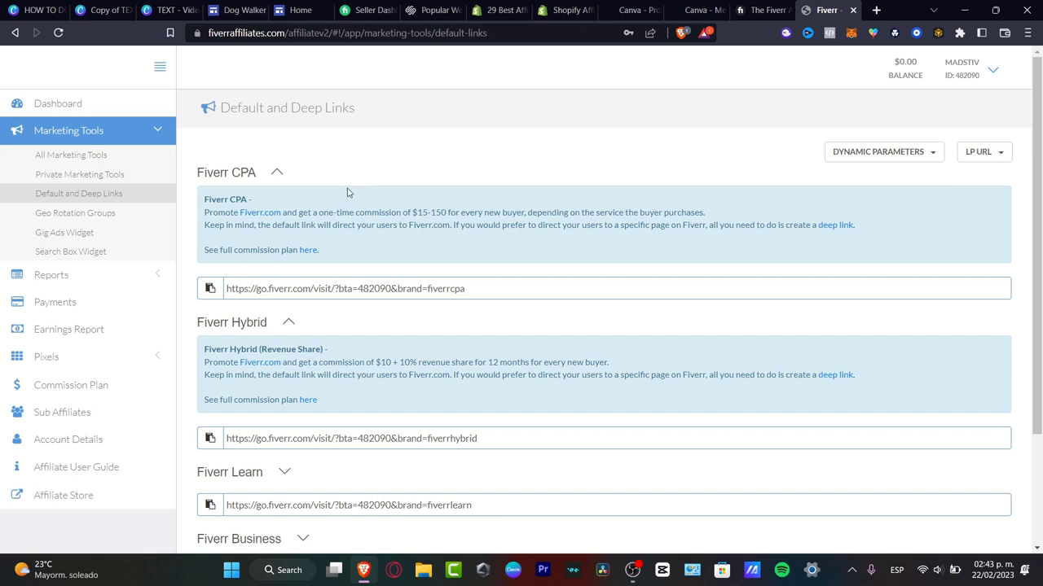
# Rename the site file from Dog Walker to 'Fiverr Affiliates'
pyautogui.click(244, 10)
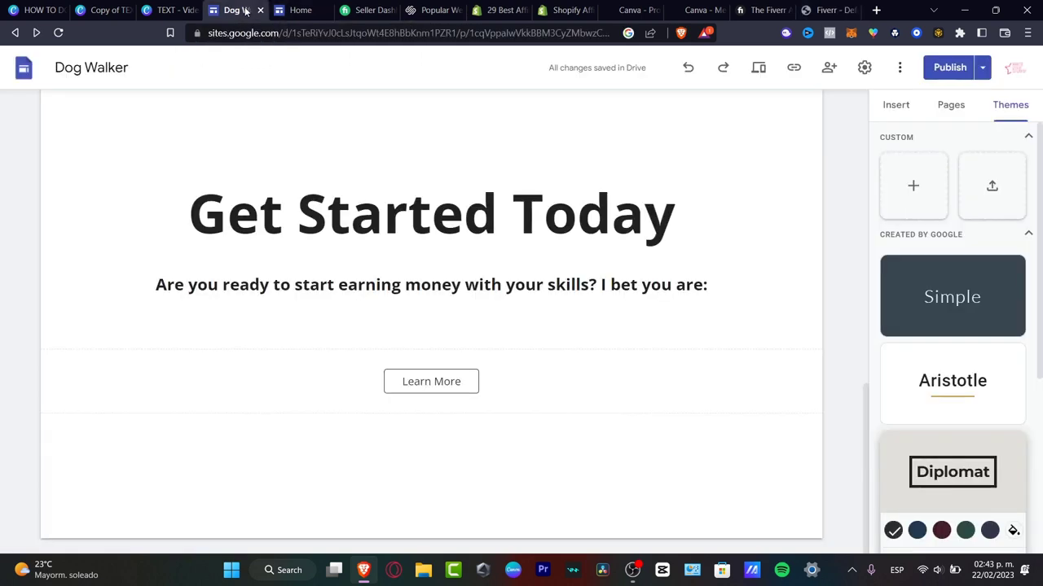
pyautogui.scroll(10, 659, 336)
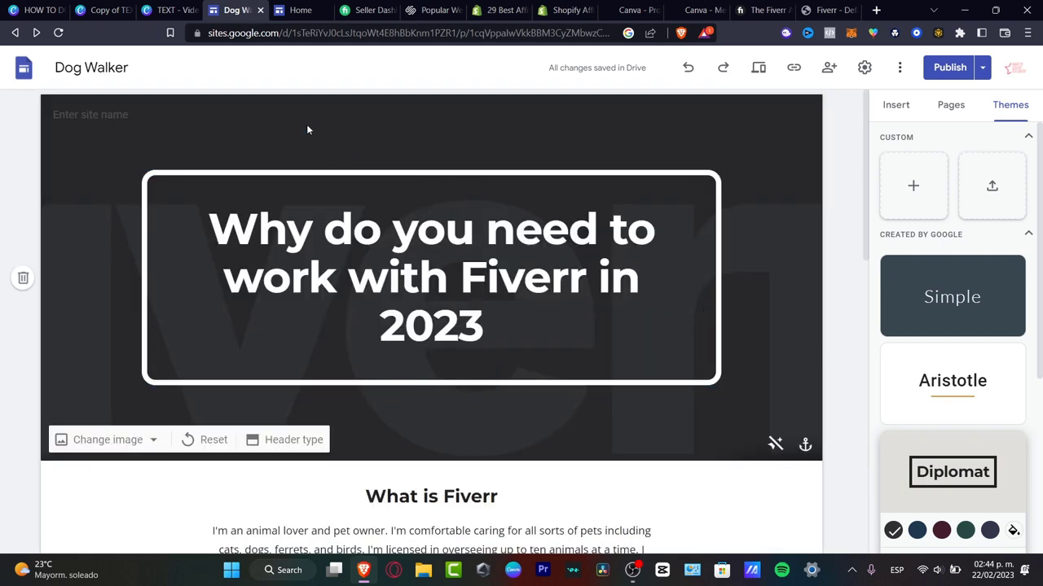
pyautogui.tripleClick(113, 71)
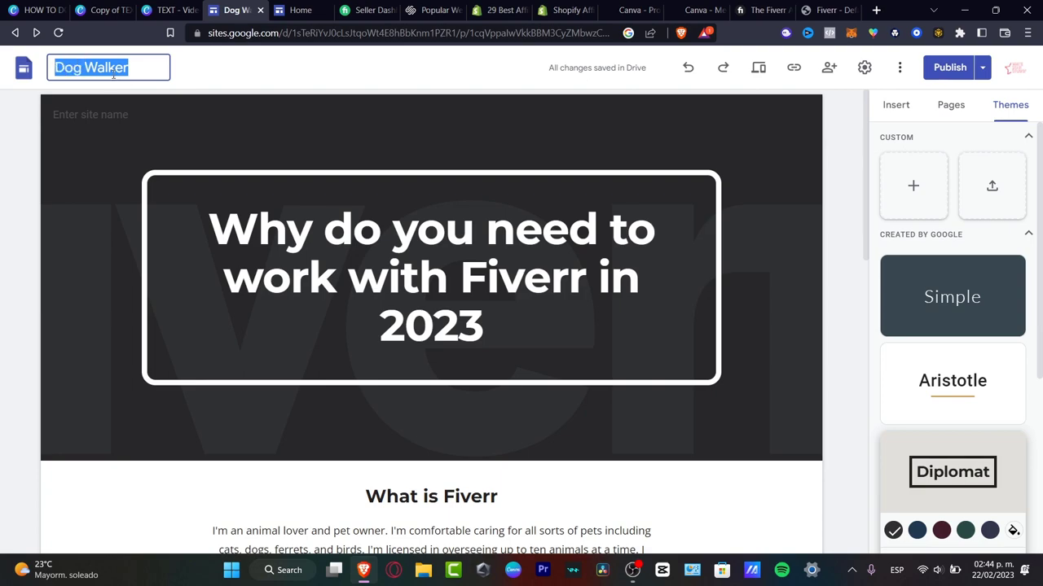
pyautogui.write('Fiv')
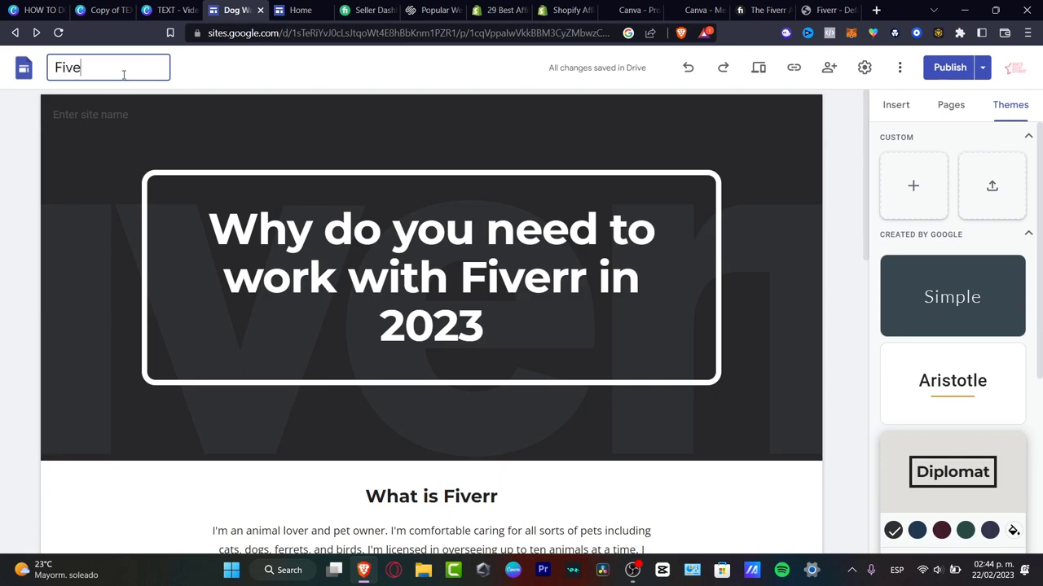
pyautogui.write('es')
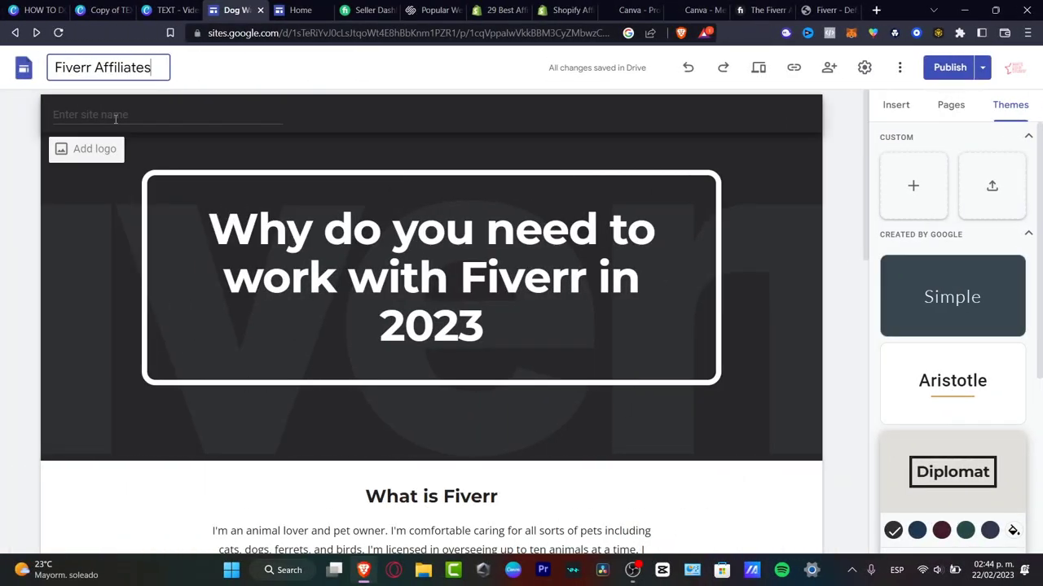
# Set the header site name to 'Tech Express'
pyautogui.click(130, 120)
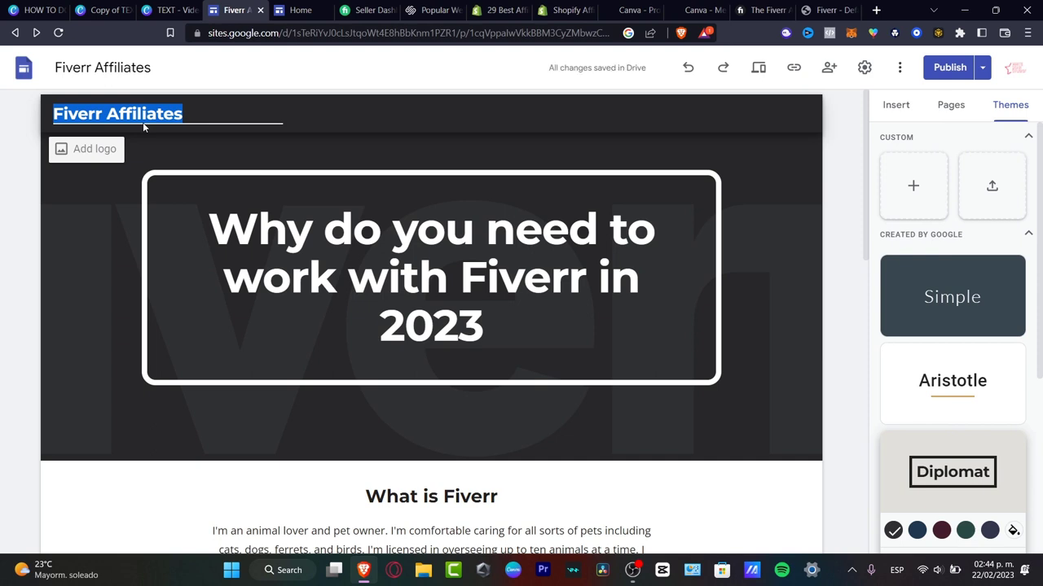
pyautogui.write('Tech Express')
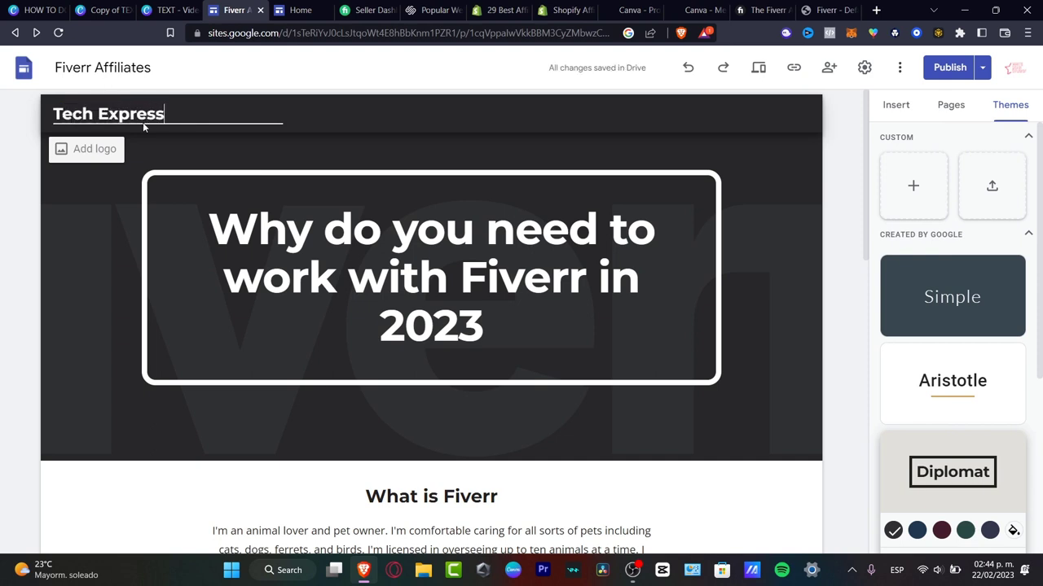
pyautogui.click(835, 253)
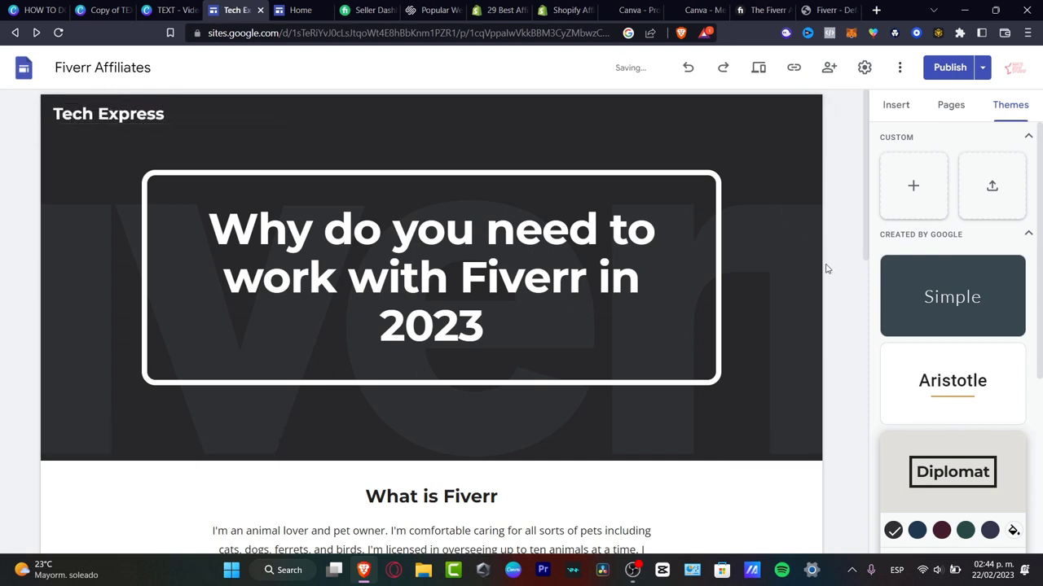
pyautogui.scroll(-10, 644, 263)
pyautogui.scroll(10, 596, 309)
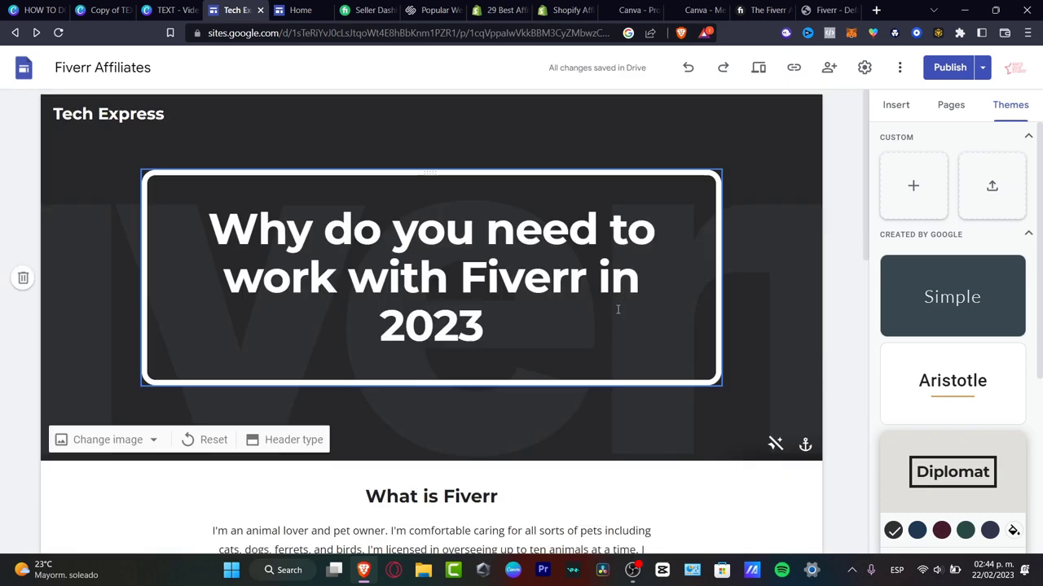